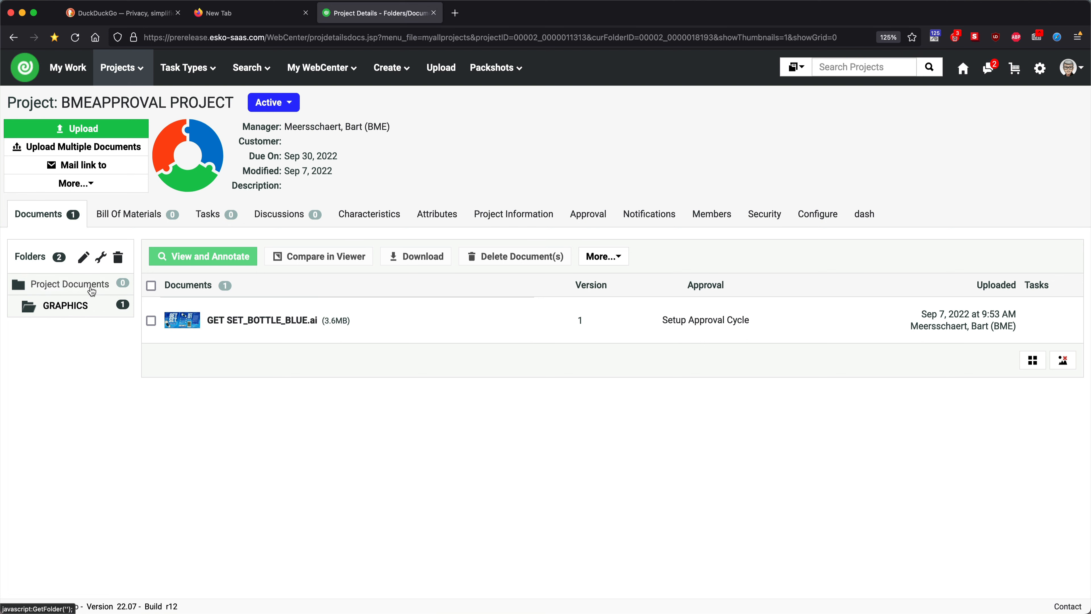
In the approval setup of GET SET_BOTTLE_BLUE.ai, add the invited regulatory user as approver of stage 1.
left_click(102, 260)
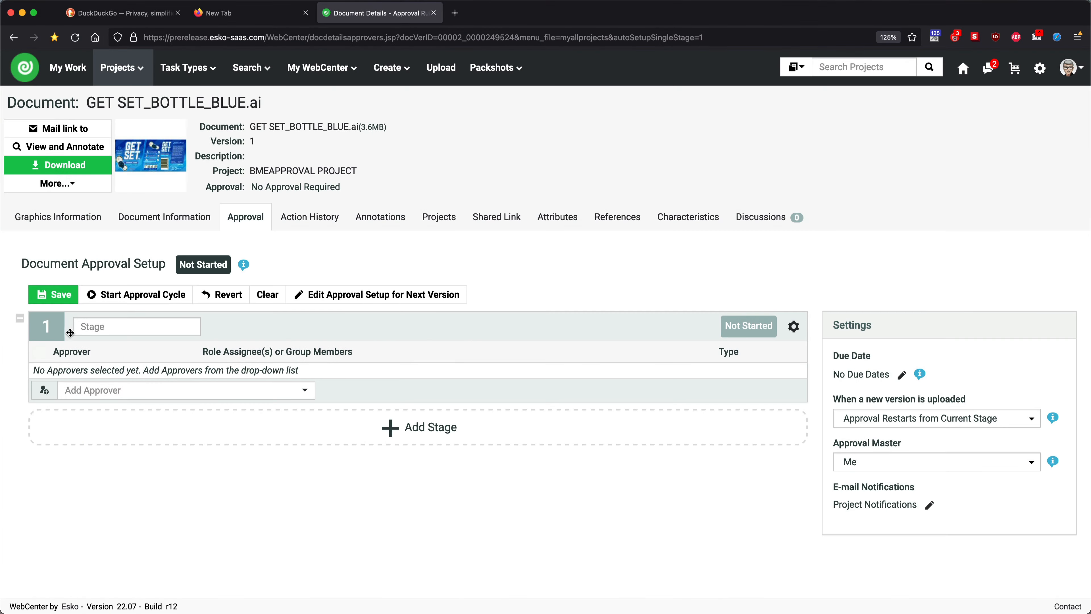
left_click(137, 391)
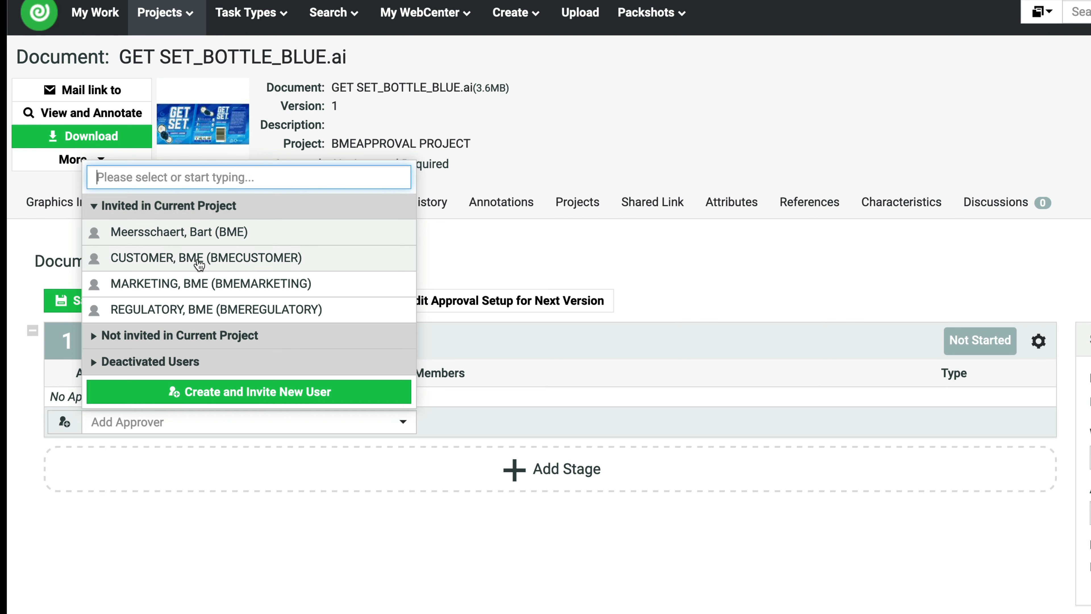
left_click(198, 309)
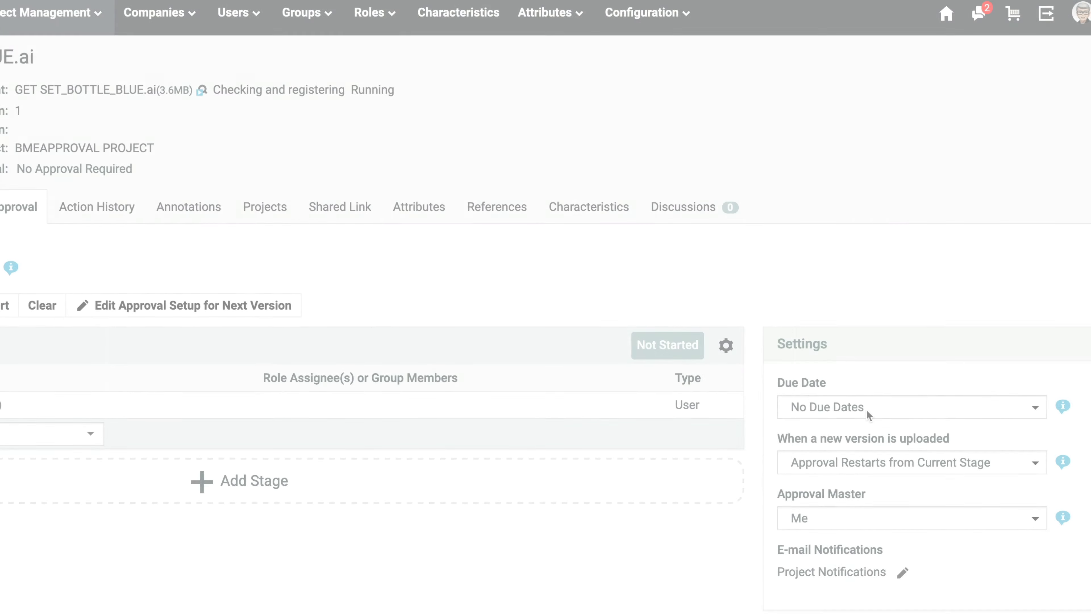
Use Fixed Due Dates for the approval and set stage 1's due date to September 13, 2022 at 15:00.
left_click(866, 412)
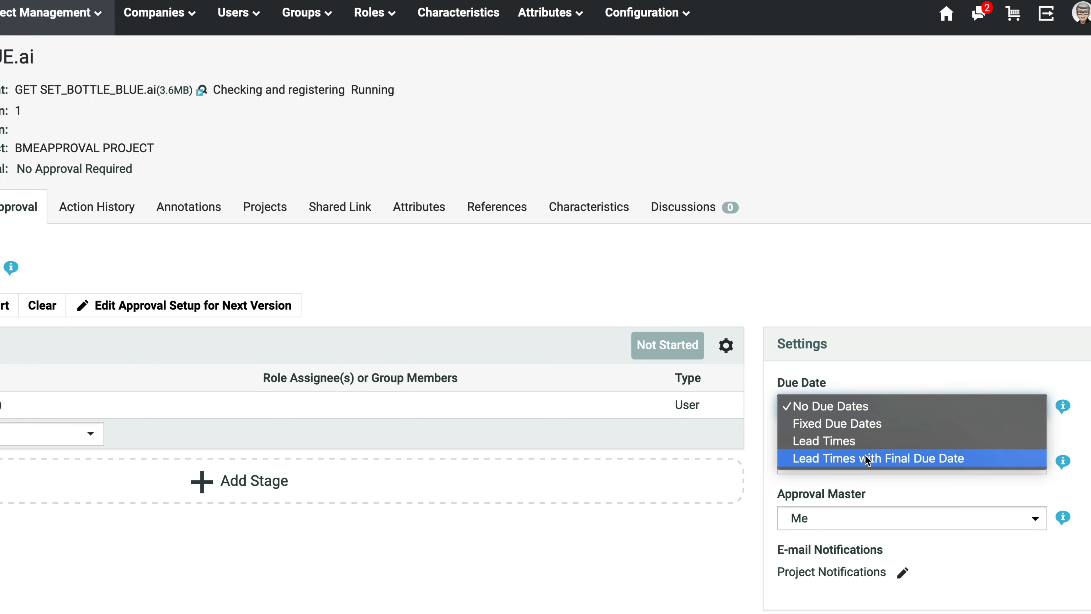
left_click(864, 430)
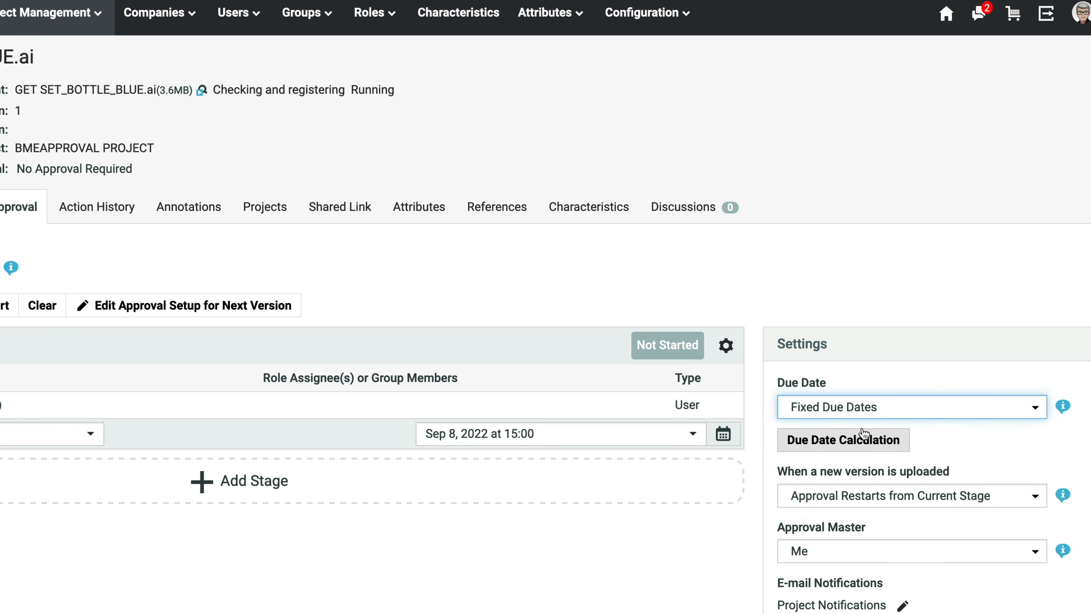
left_click(693, 434)
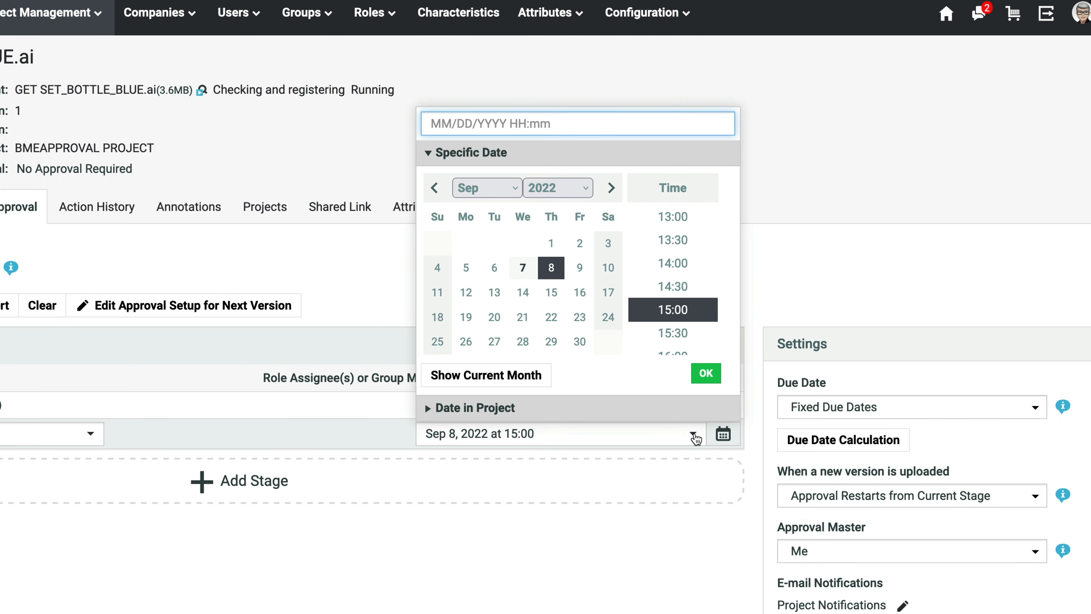
left_click(517, 190)
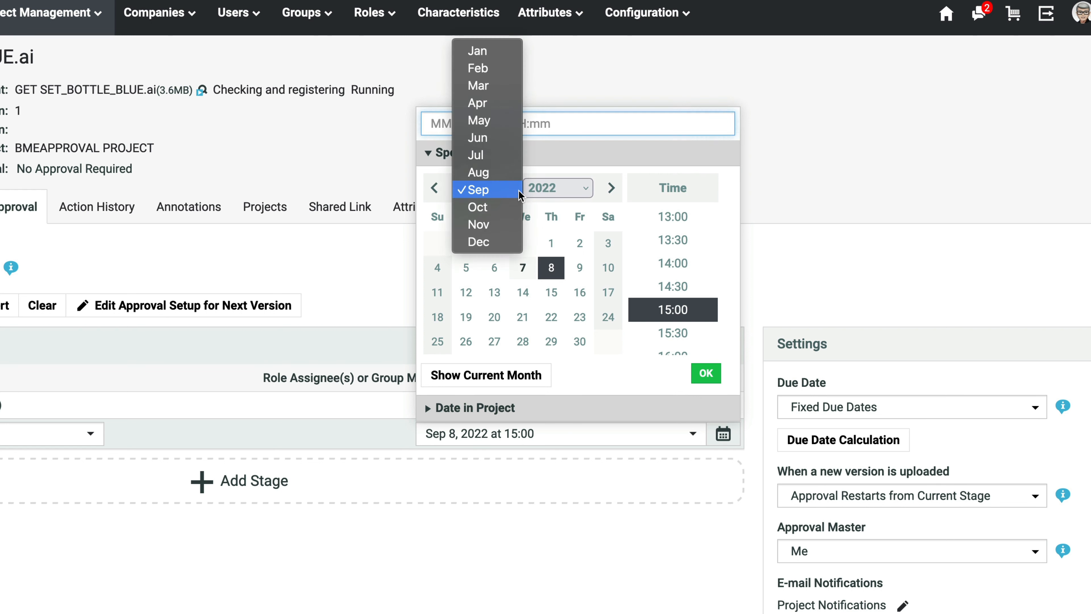
left_click(519, 190)
left_click(578, 188)
left_click(578, 188)
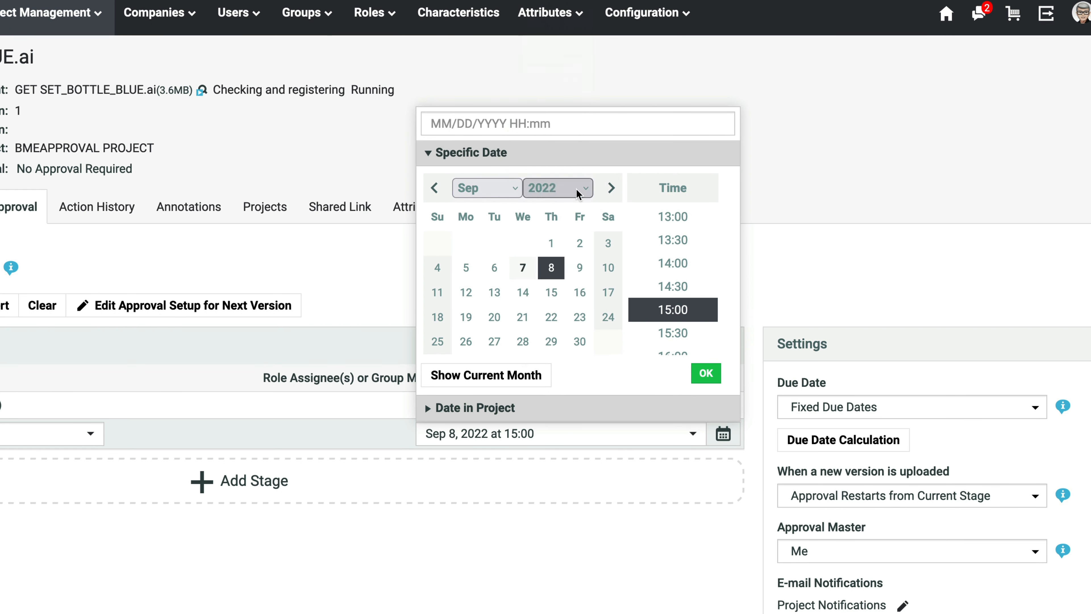
left_click(583, 293)
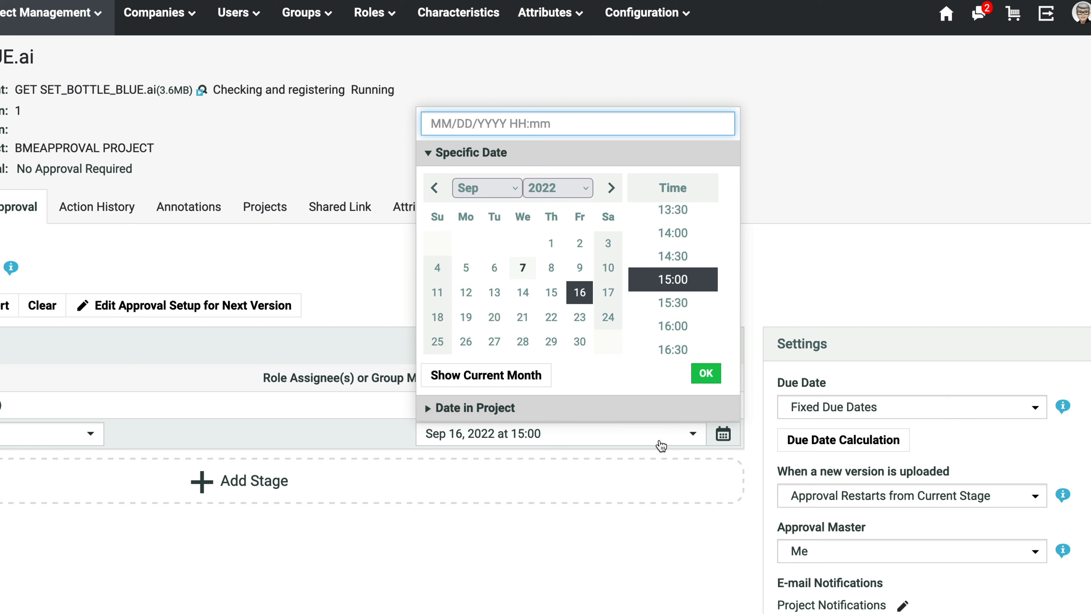
left_click(869, 447)
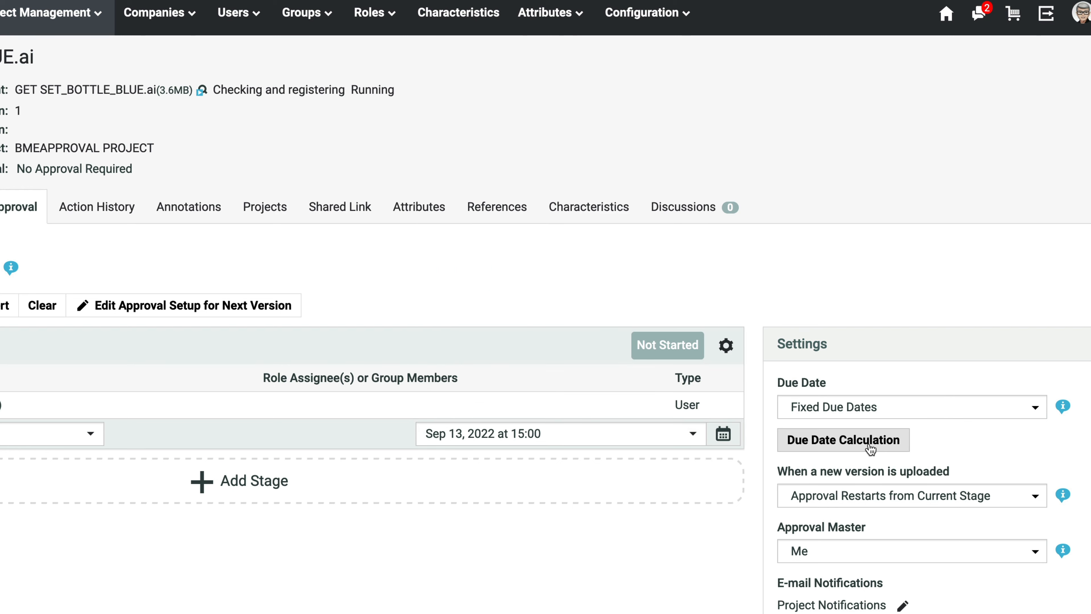
Examine the available methods for calculating new due dates without applying any of them.
left_click(870, 449)
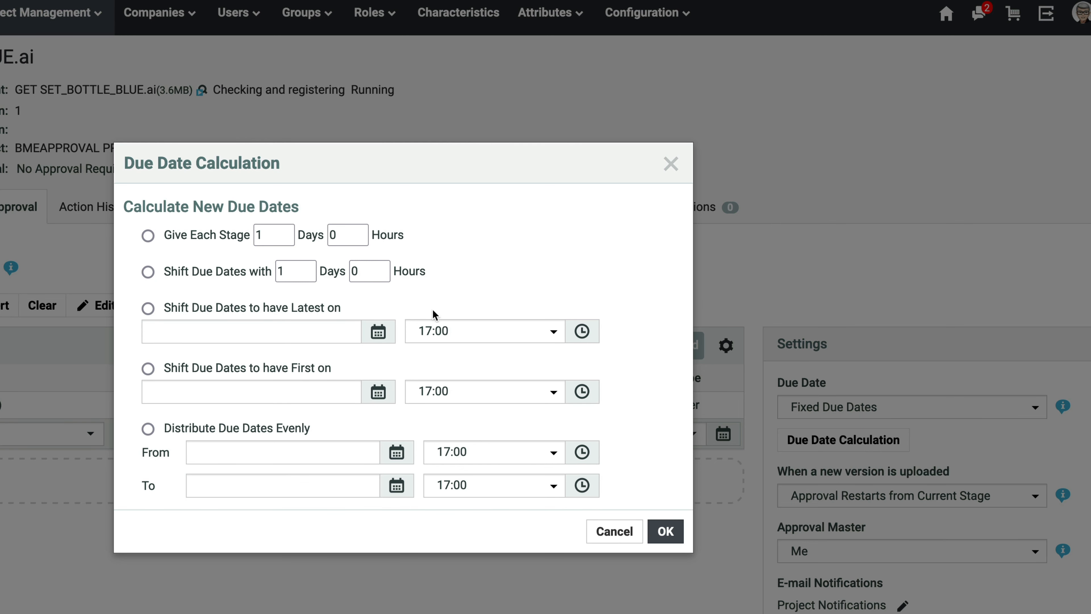
left_click(149, 237)
left_click(149, 272)
left_click(146, 310)
left_click(147, 369)
left_click(151, 429)
left_click(601, 540)
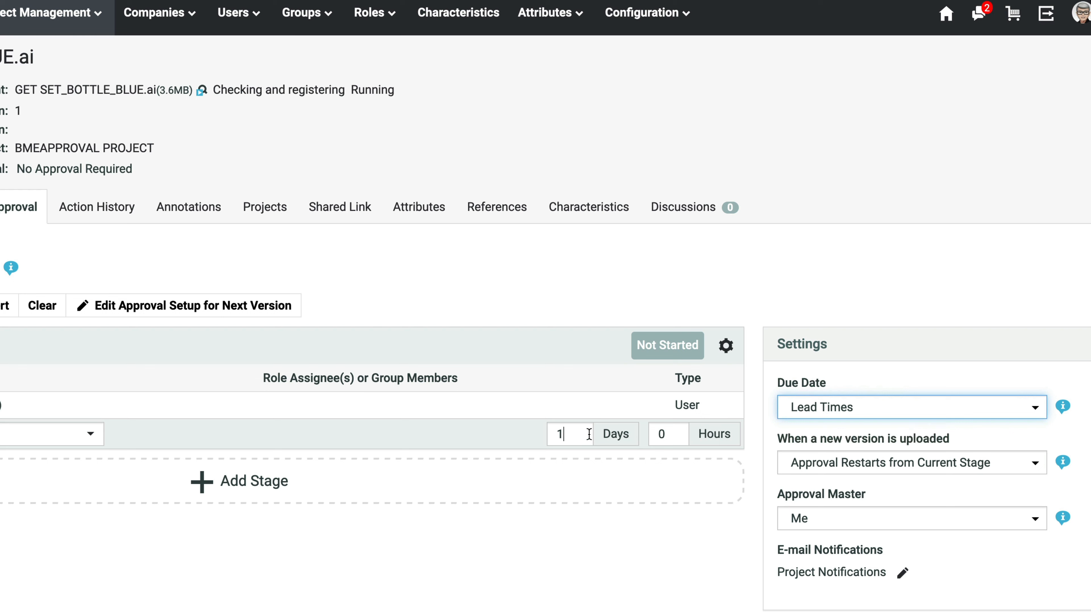
Try giving stage 1 a lead time of 4 days.
left_click_drag(558, 433, 545, 432)
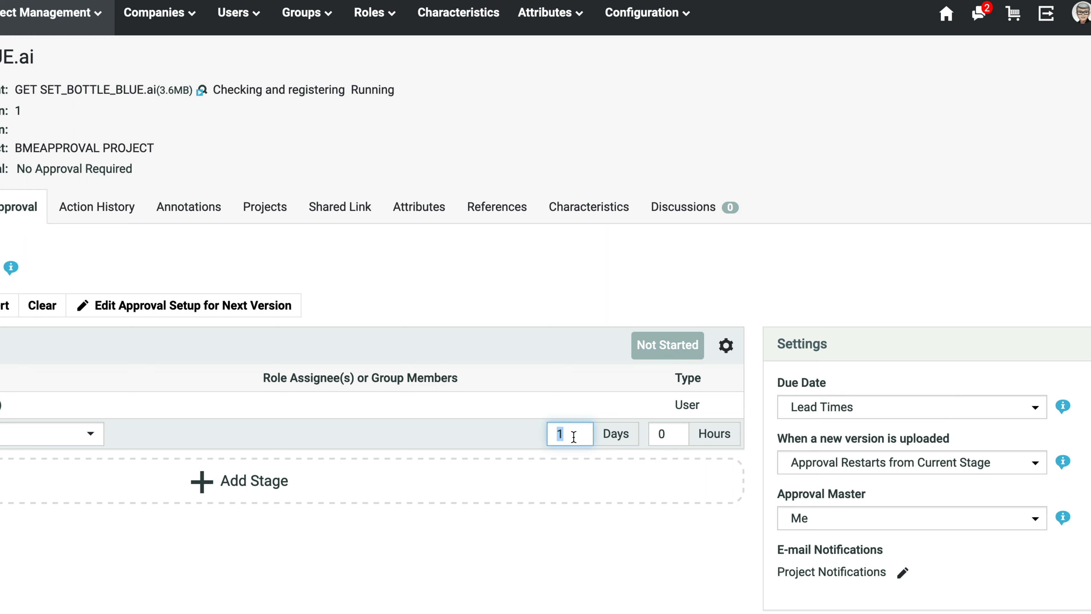
type("4")
key("Tab")
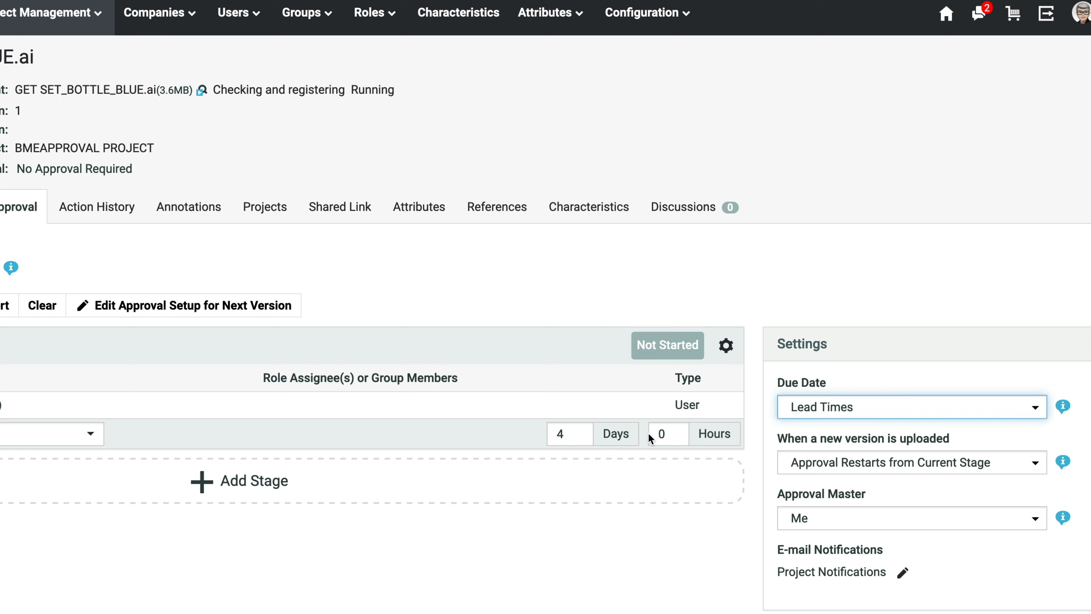
Try Lead Times with Final Due Date, picking September 14, 2022 as the final due date.
left_click(898, 406)
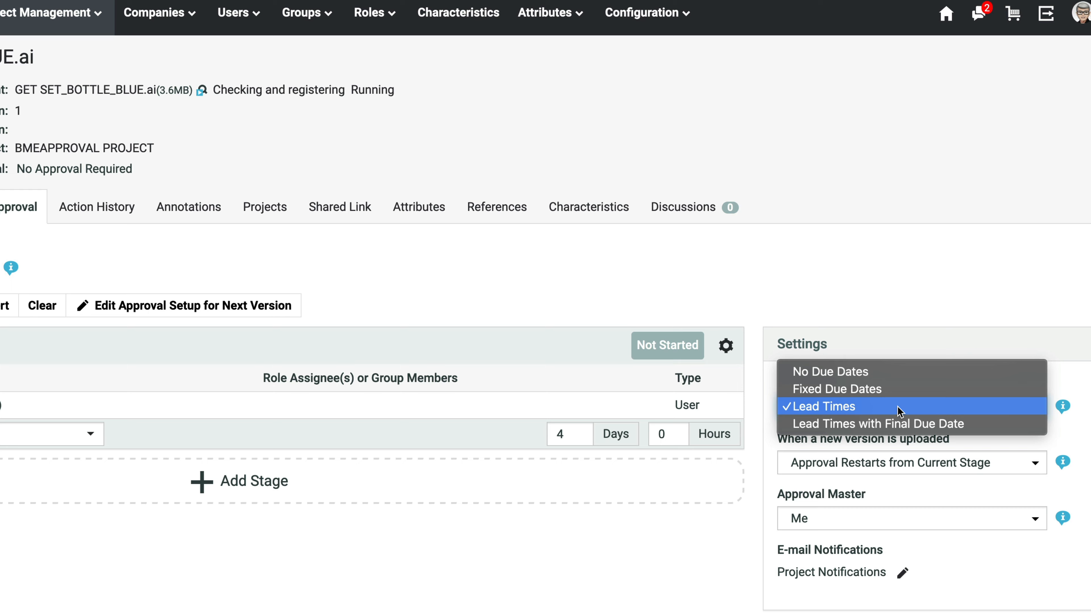
left_click(897, 427)
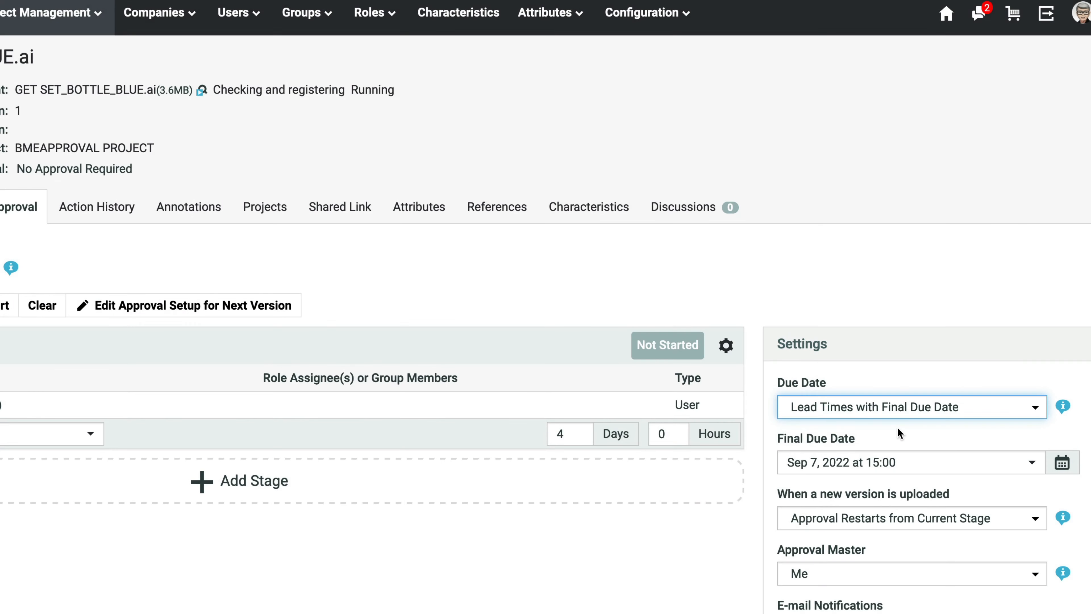
left_click(898, 464)
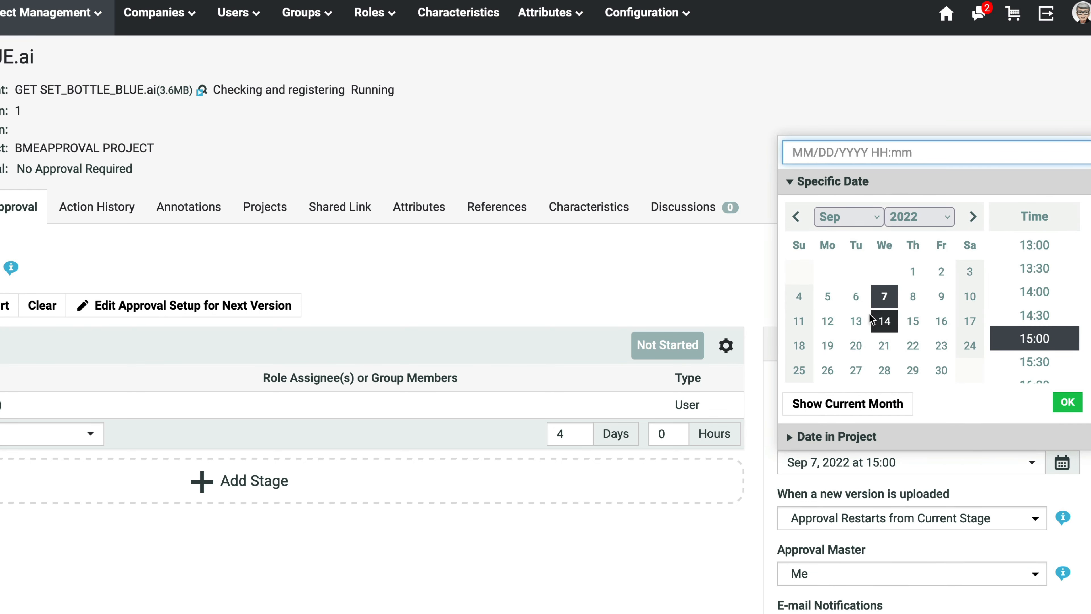
left_click(884, 321)
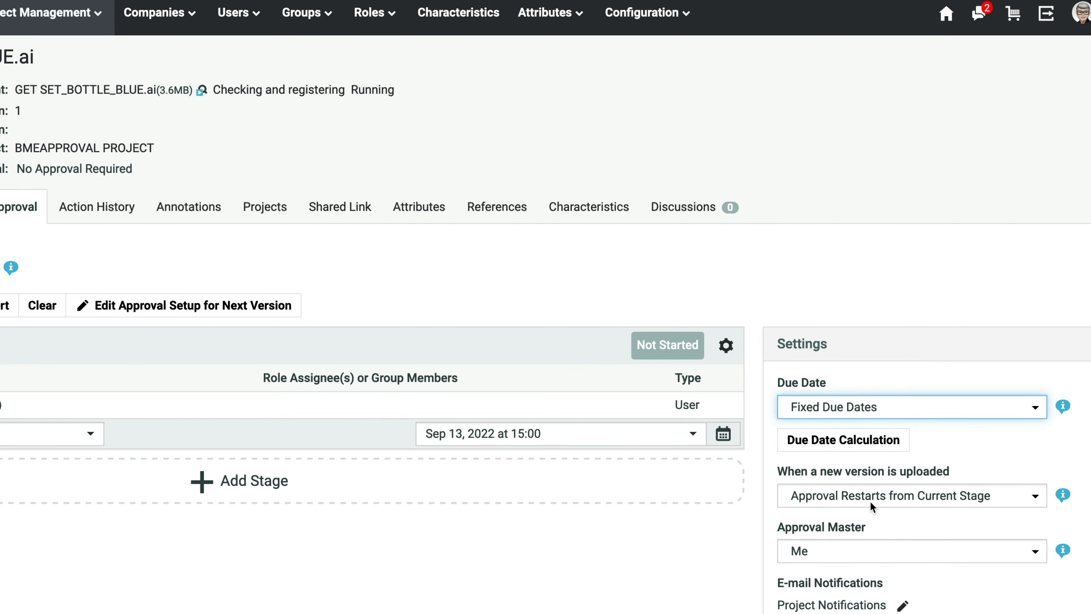
Make the approval restart from the beginning when a new version is uploaded.
left_click(871, 500)
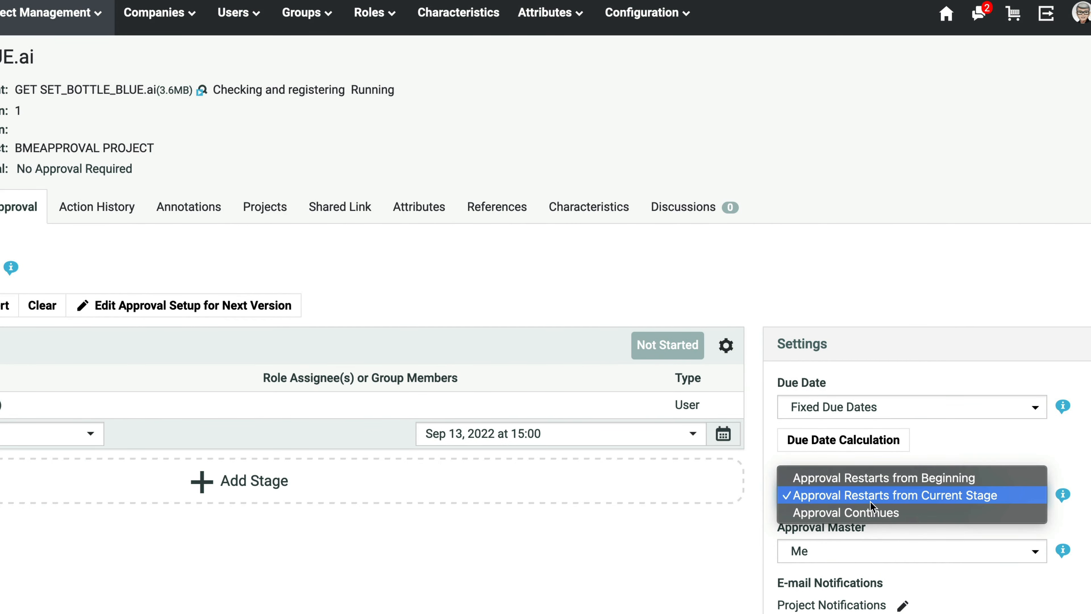
left_click(870, 482)
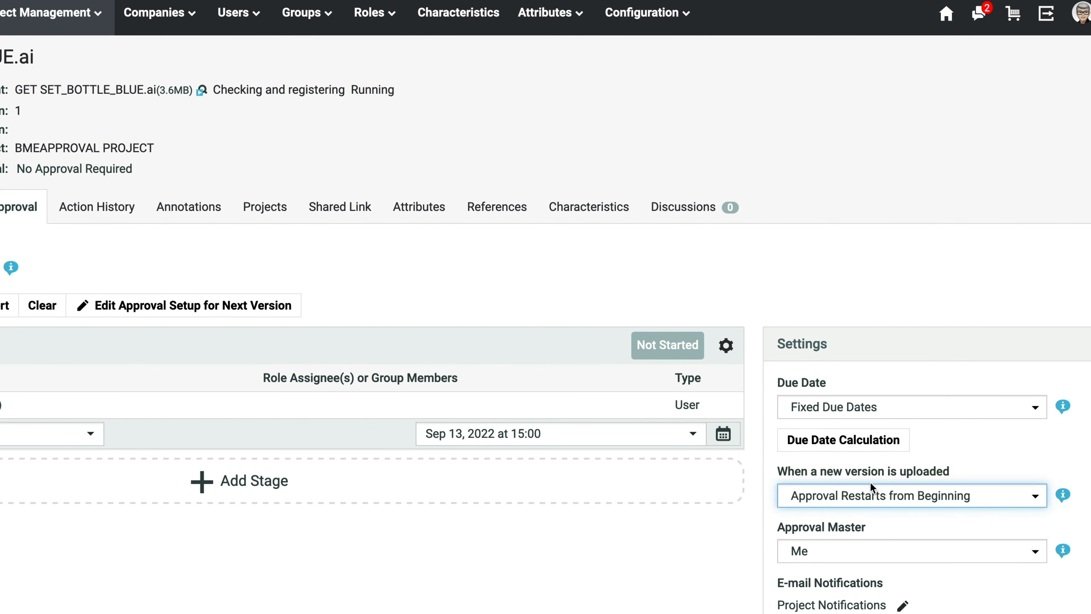
left_click(868, 500)
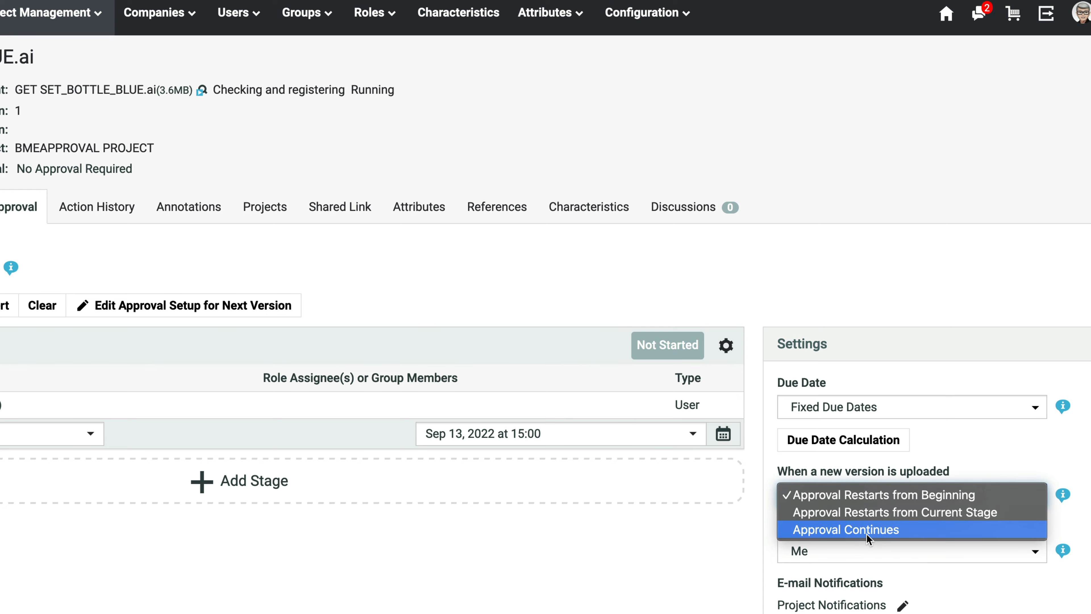
key("Escape")
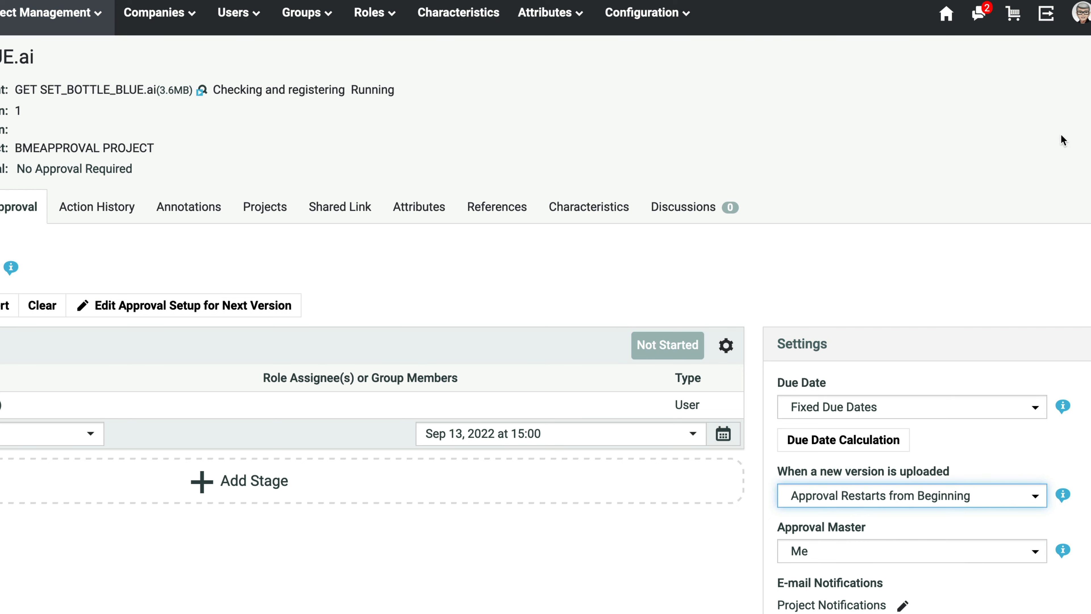
Set the Approval Master to the project manager's own named user account instead of a generic role.
mouse_move(1086, 25)
left_click(899, 543)
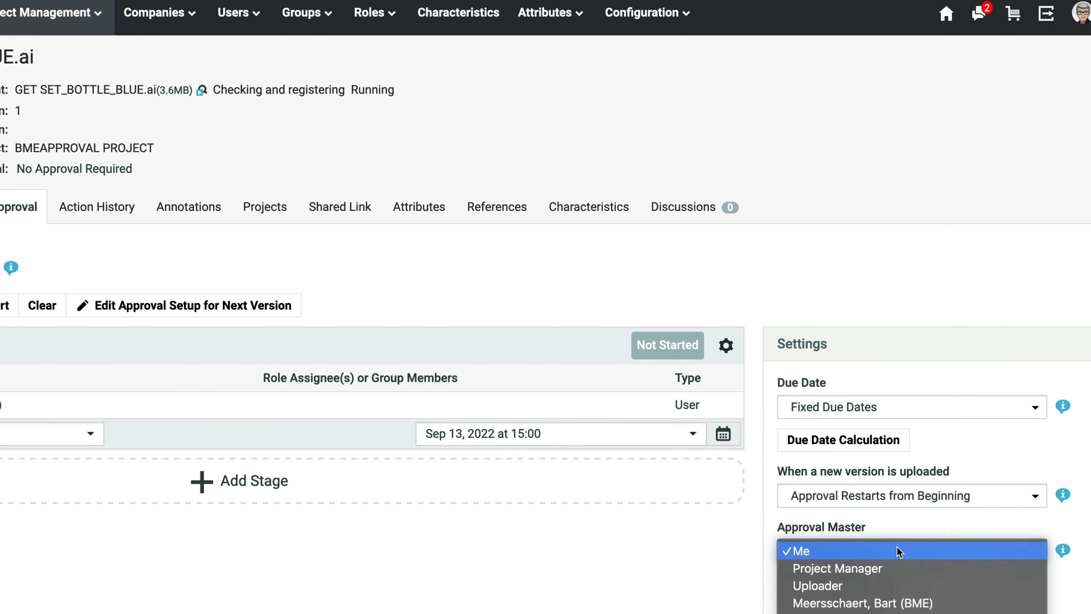
left_click(898, 570)
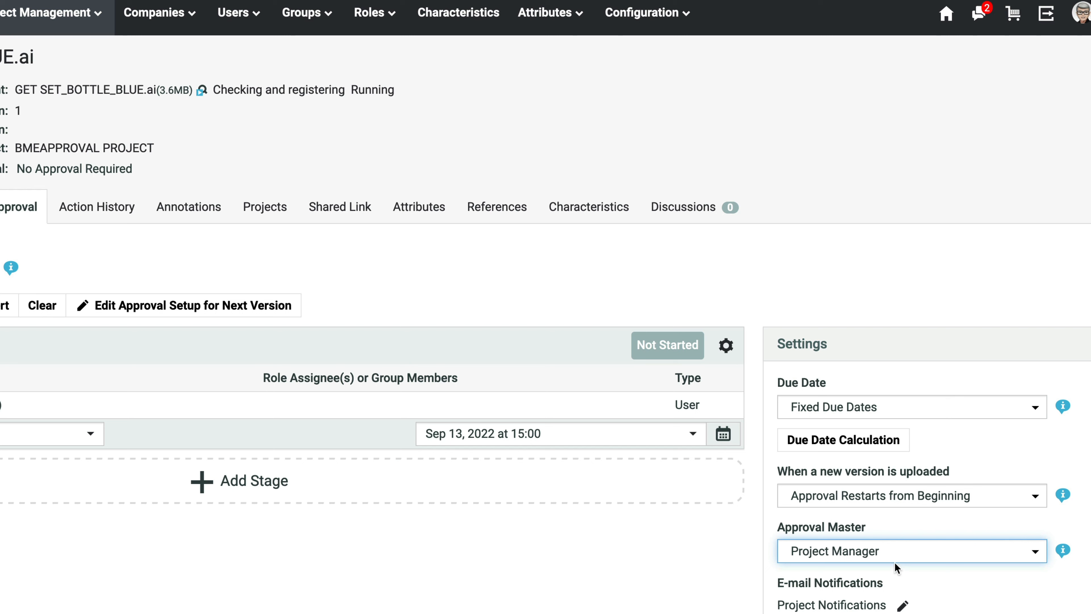
left_click(894, 554)
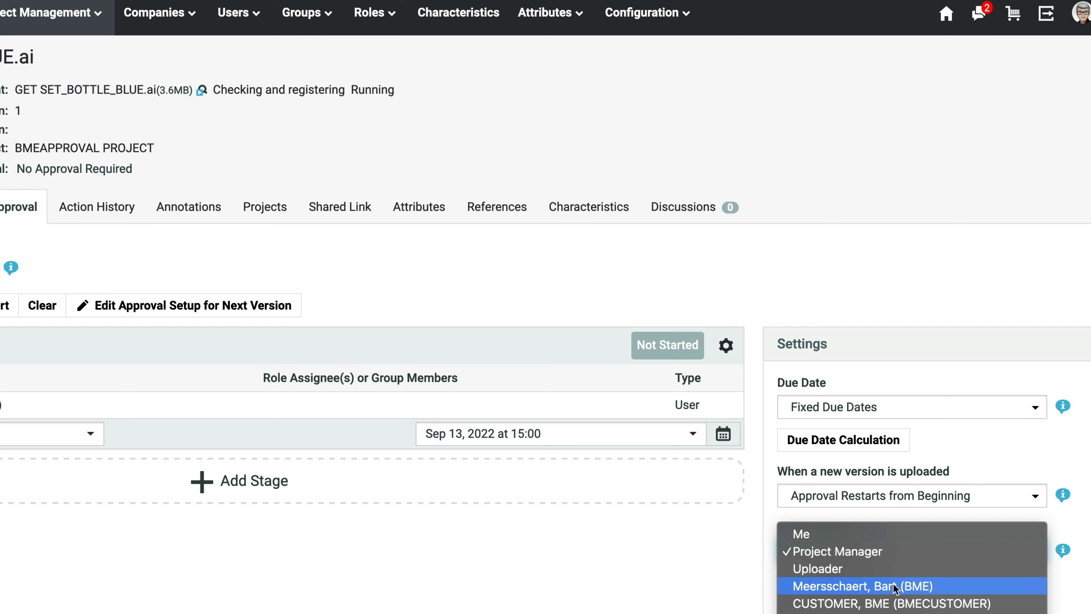
left_click(894, 583)
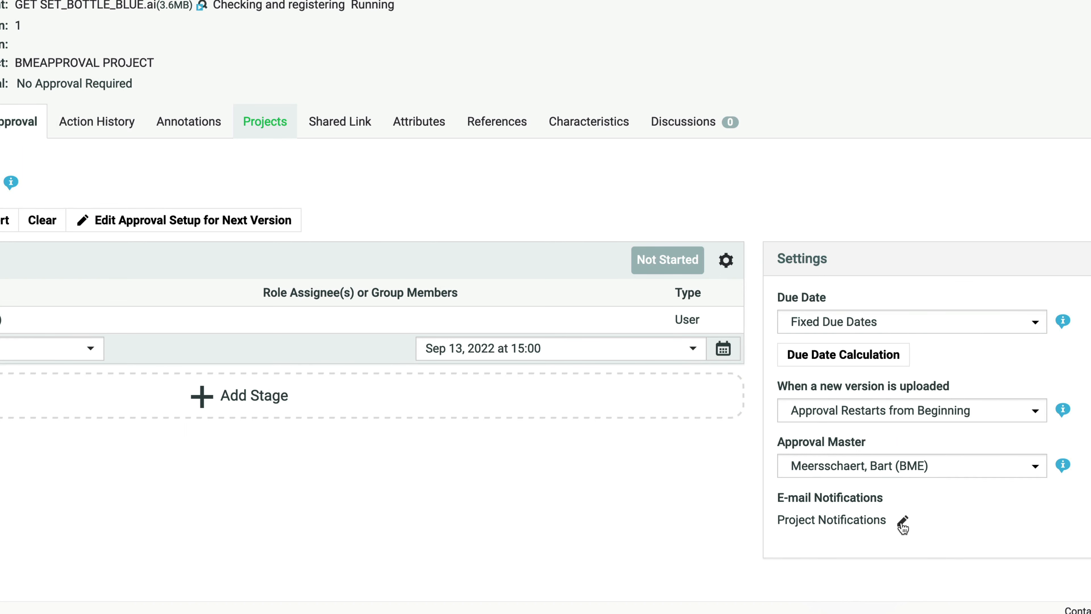
Change the approval's e-mail notifications to Custom Notifications and start the approval cycle.
left_click(901, 522)
scroll(900, 521, "down", 7)
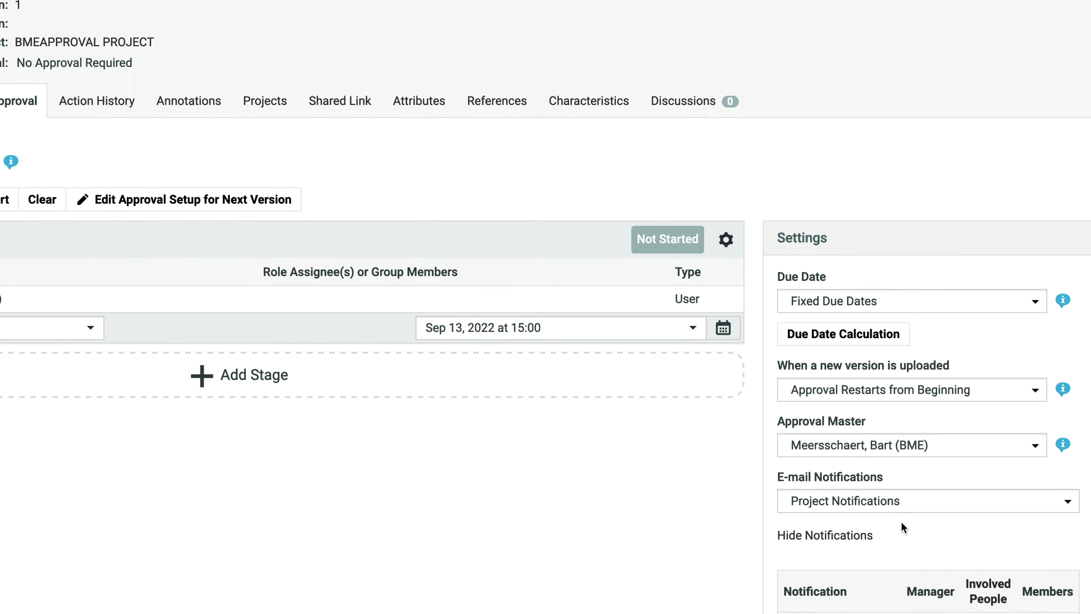
scroll(901, 523, "down", 3)
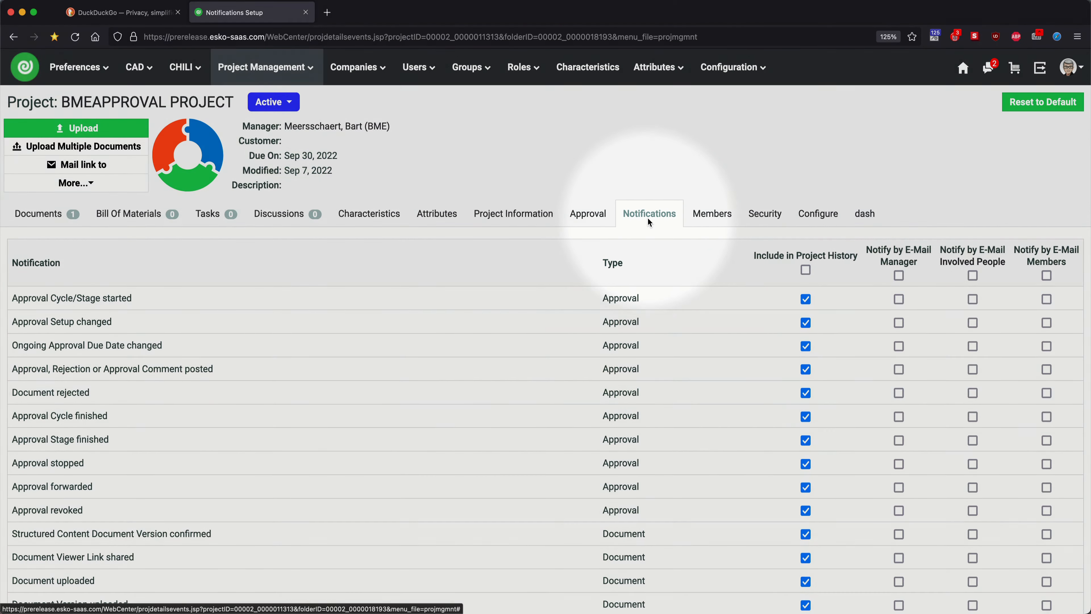
scroll(647, 219, "down", 2)
scroll(648, 219, "down", 3)
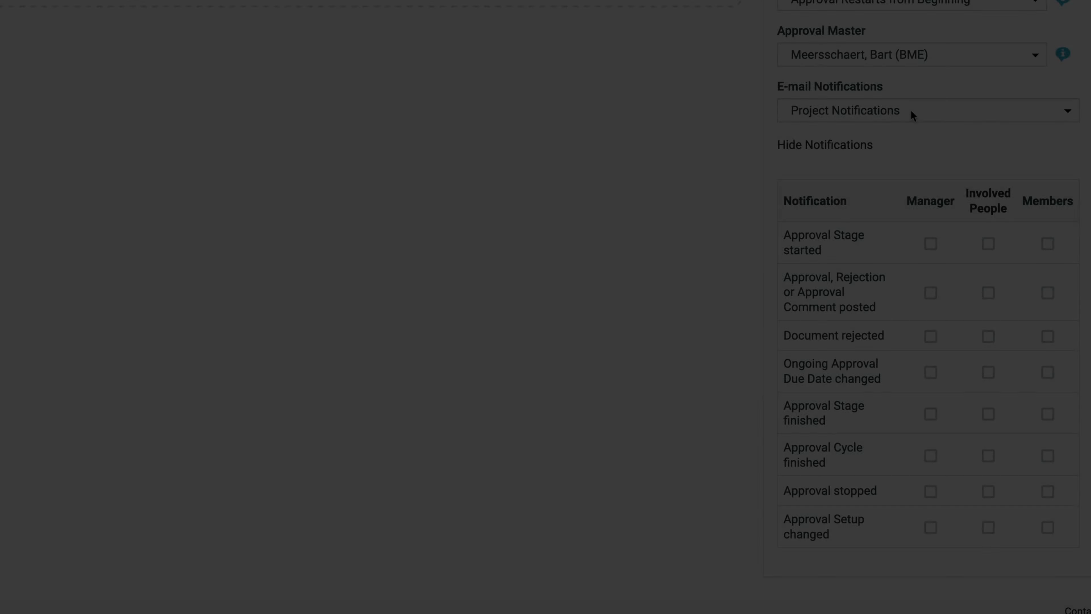
left_click(911, 111)
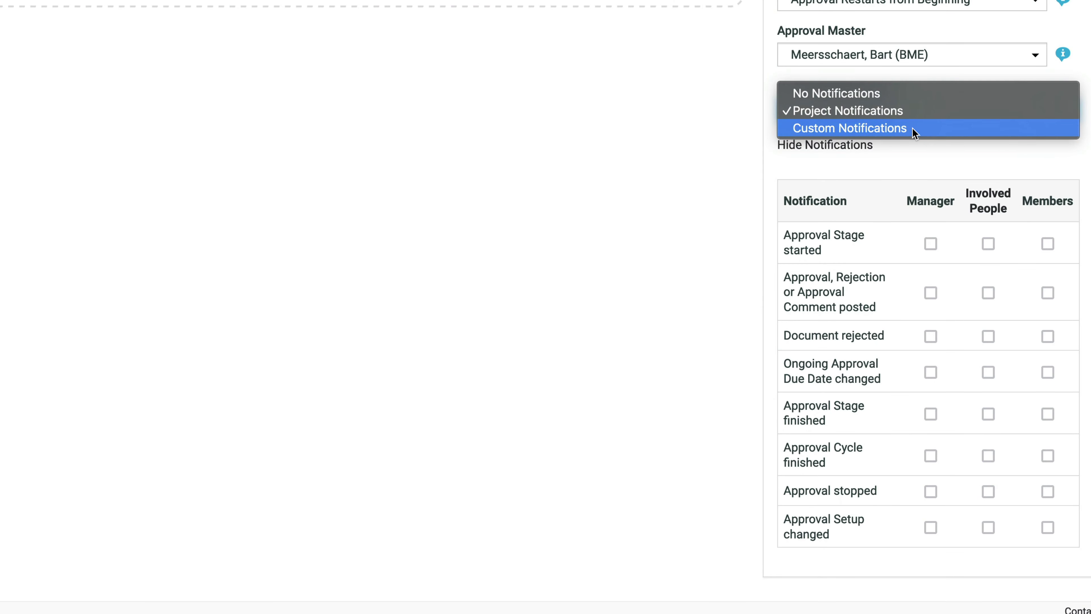
left_click(913, 133)
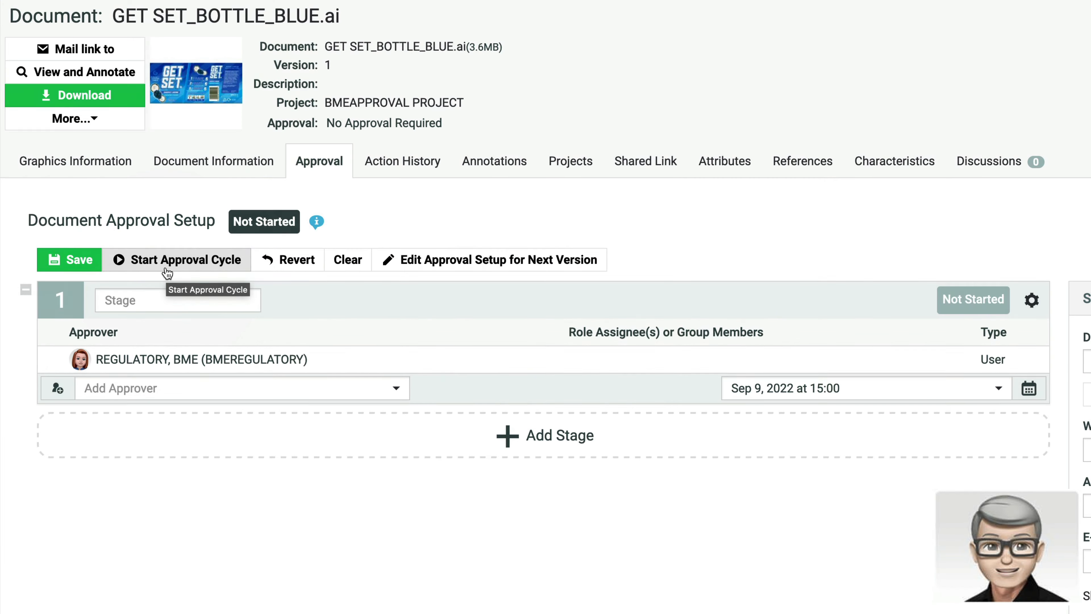
left_click(165, 269)
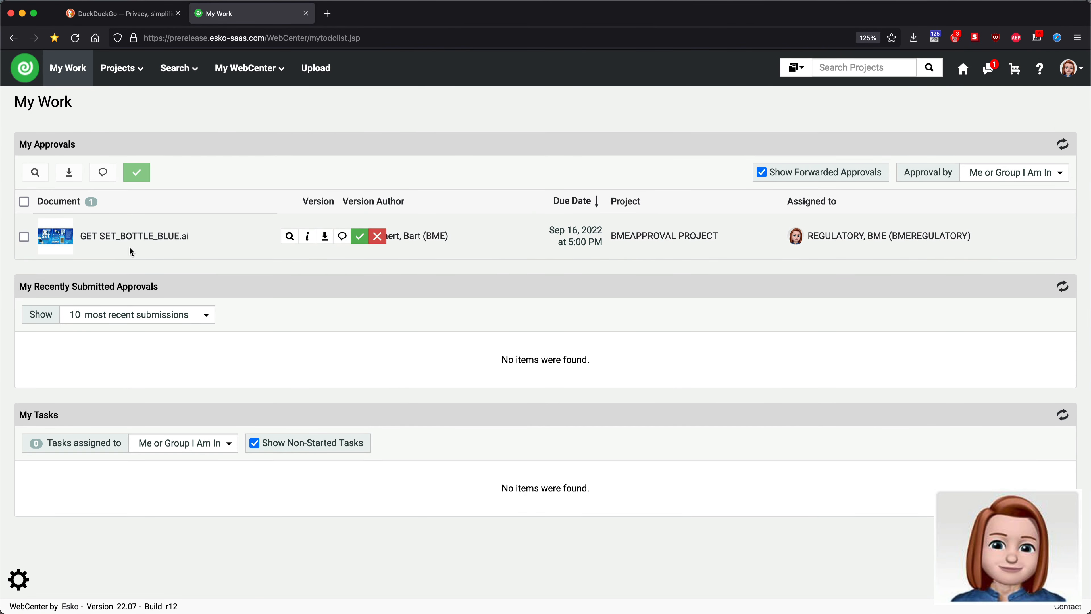
As the regulatory approver, open GET SET_BOTTLE_BLUE.ai from My Approvals in the viewer and check its approval details.
left_click(287, 240)
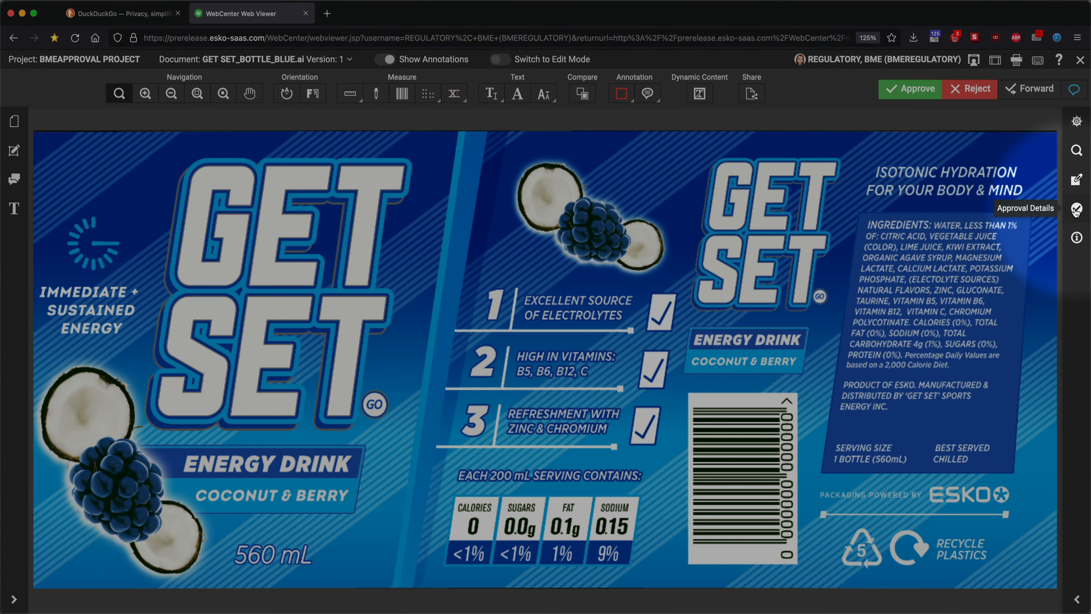
left_click(1076, 210)
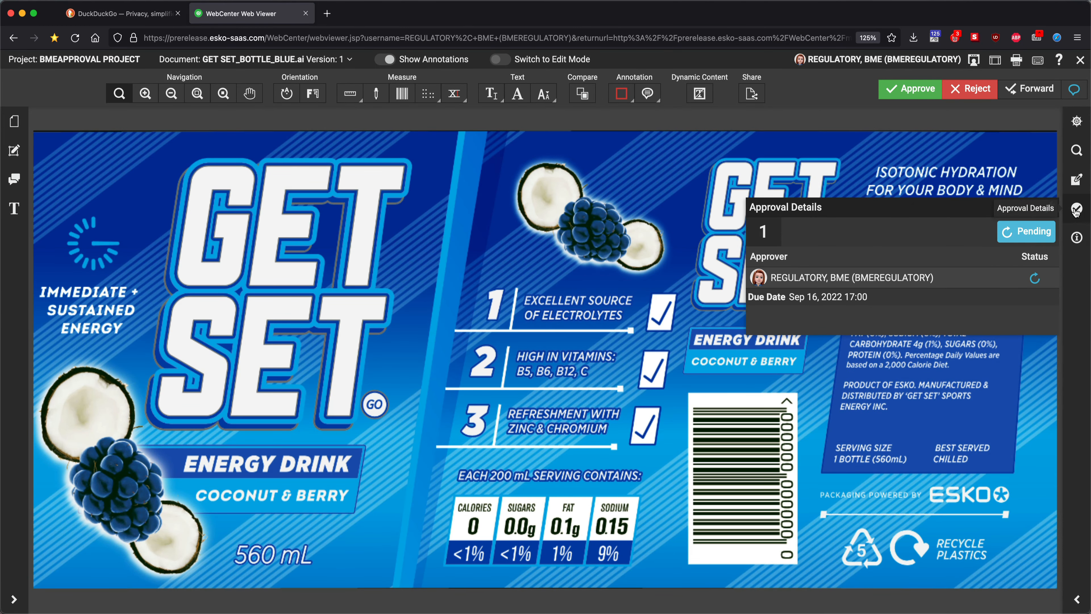
left_click(1076, 210)
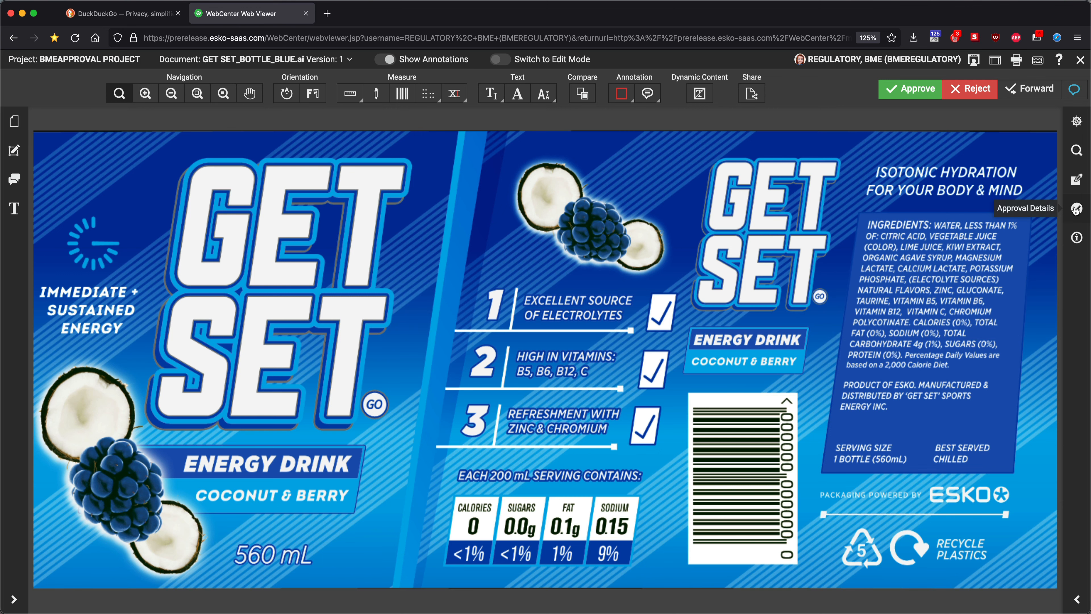
Leave the viewer and check the approval details of GET SET_BOTTLE_BLUE.ai from My Approvals.
left_click(1080, 60)
mouse_move(311, 245)
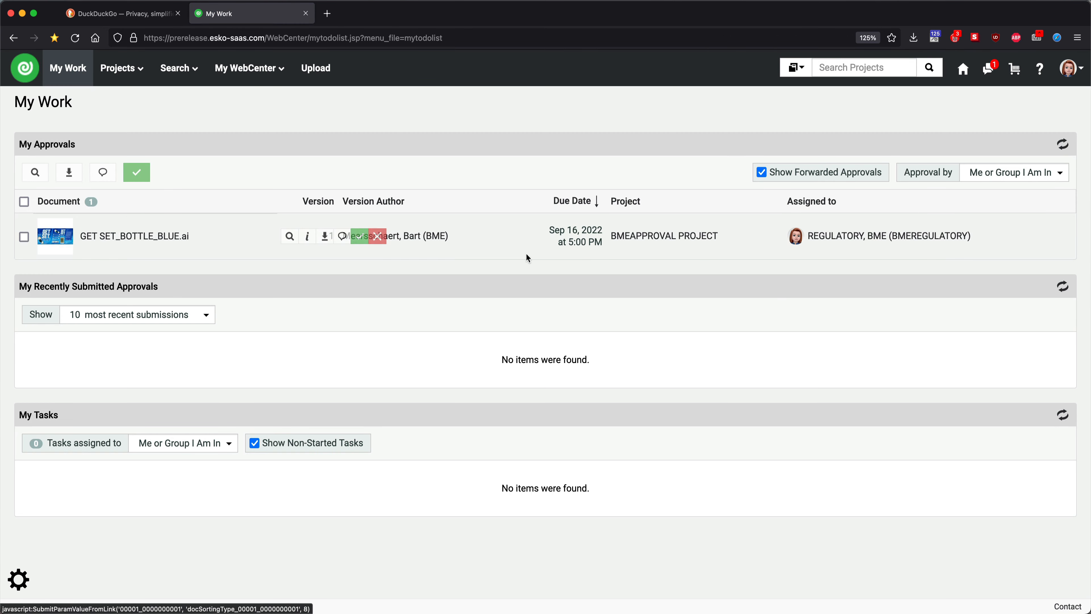
left_click(309, 238)
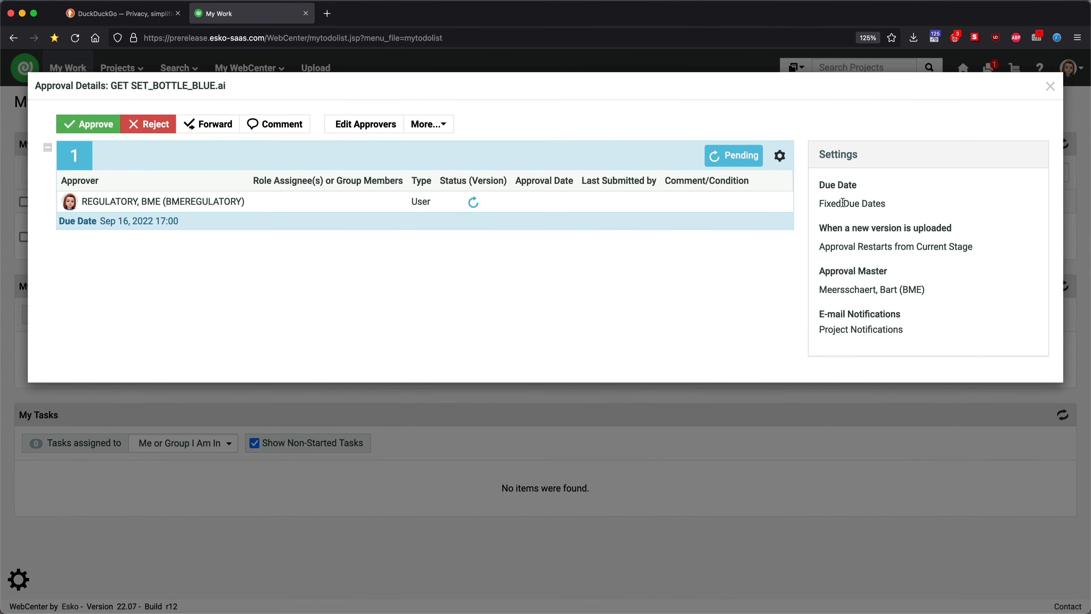
left_click(1049, 87)
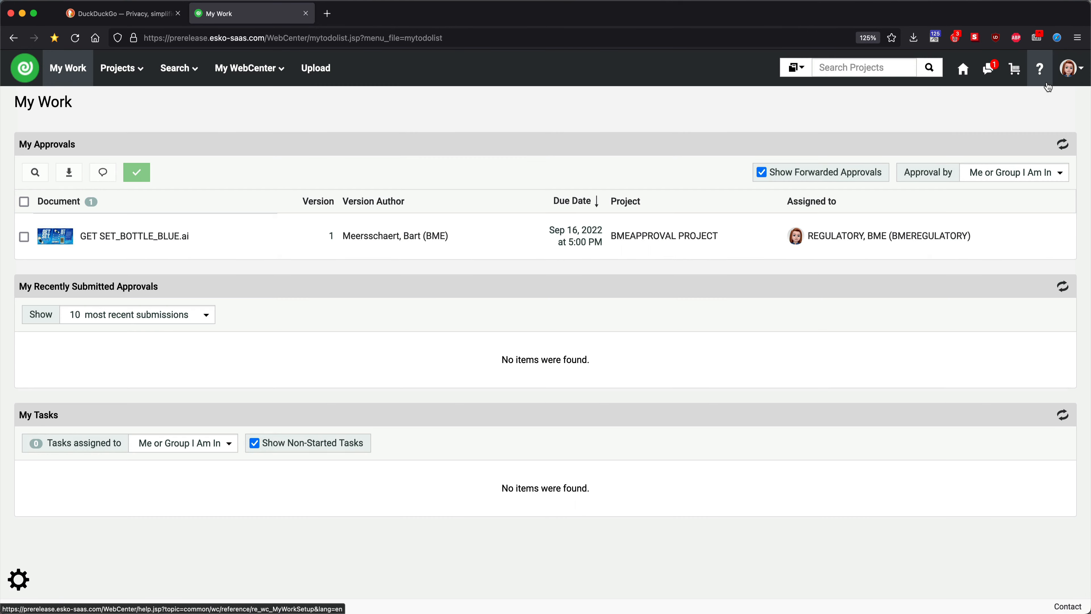
In the viewer, mark the barcode with a rectangle annotation and save the comment "please update barcode!".
mouse_move(364, 251)
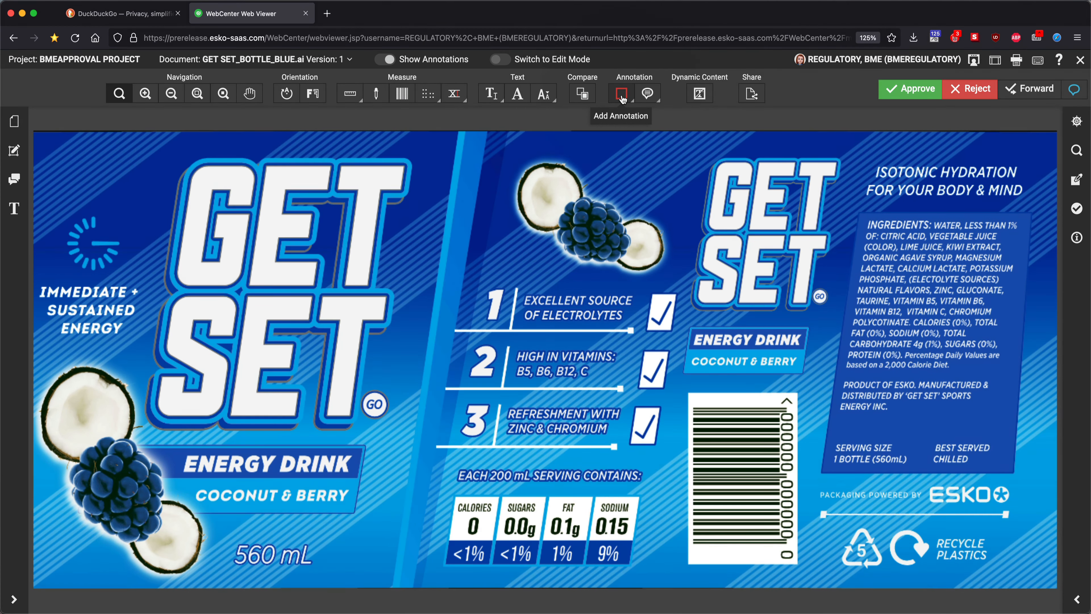
left_click(623, 99)
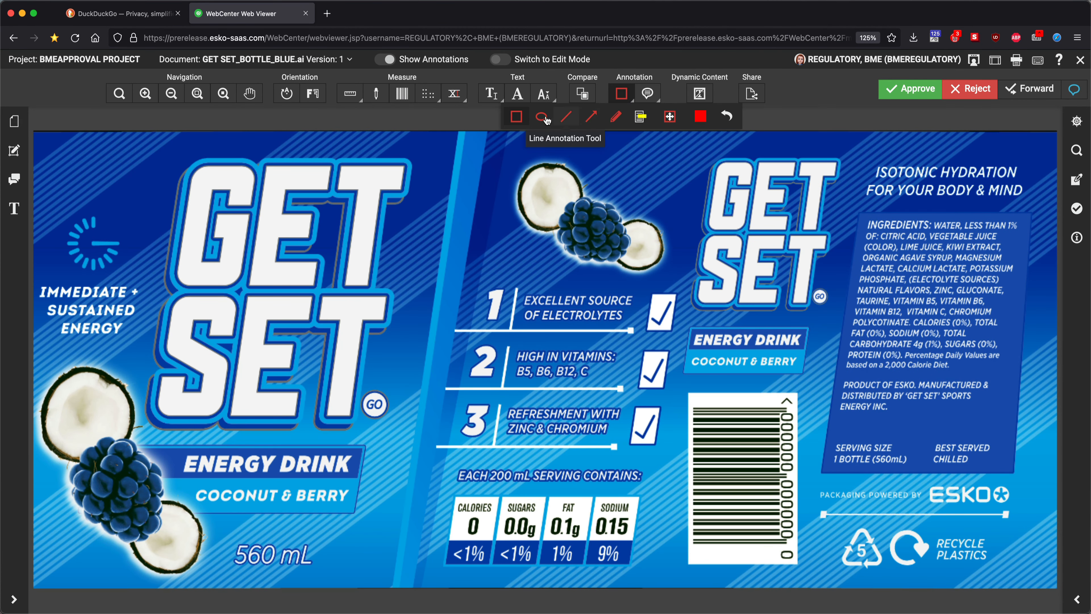
left_click(516, 119)
left_click_drag(700, 414, 802, 566)
type("please update barcode!")
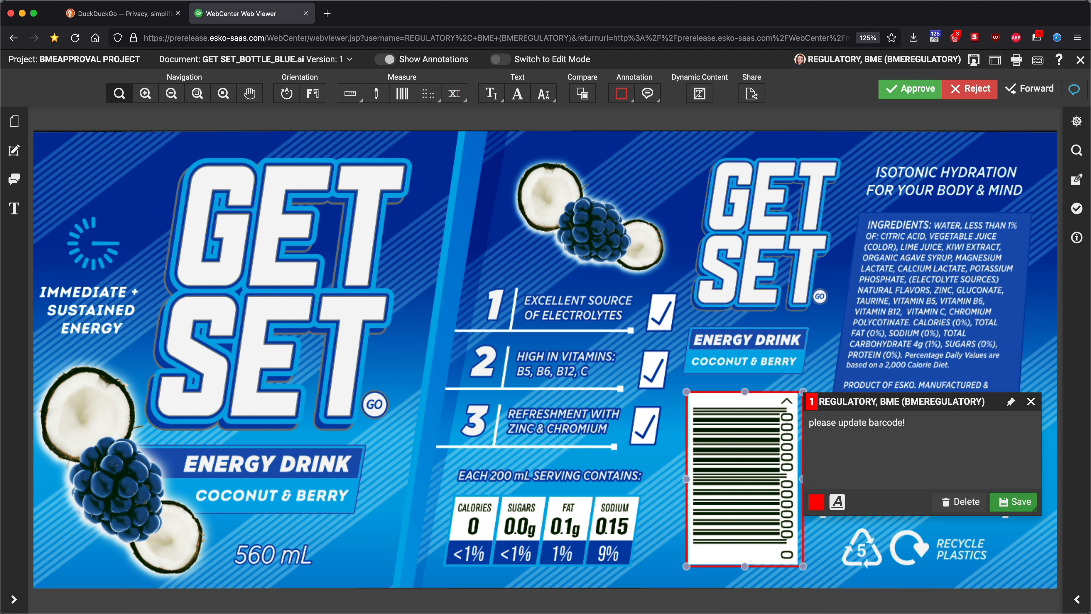
left_click(1021, 507)
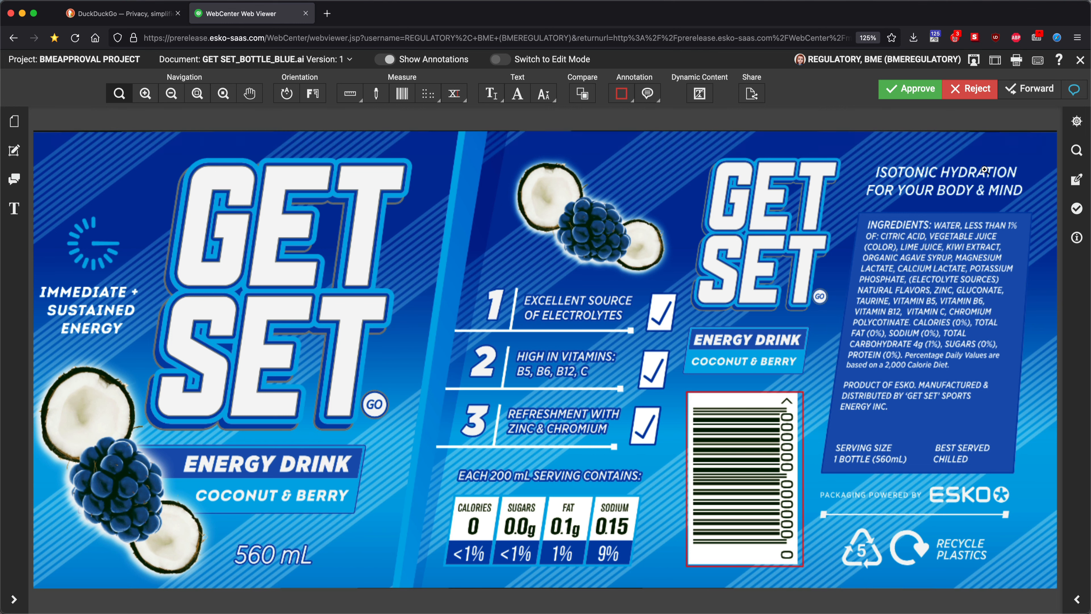
Approve the document with the approval condition "approved after updating barcode!" instead of rejecting it.
left_click(972, 89)
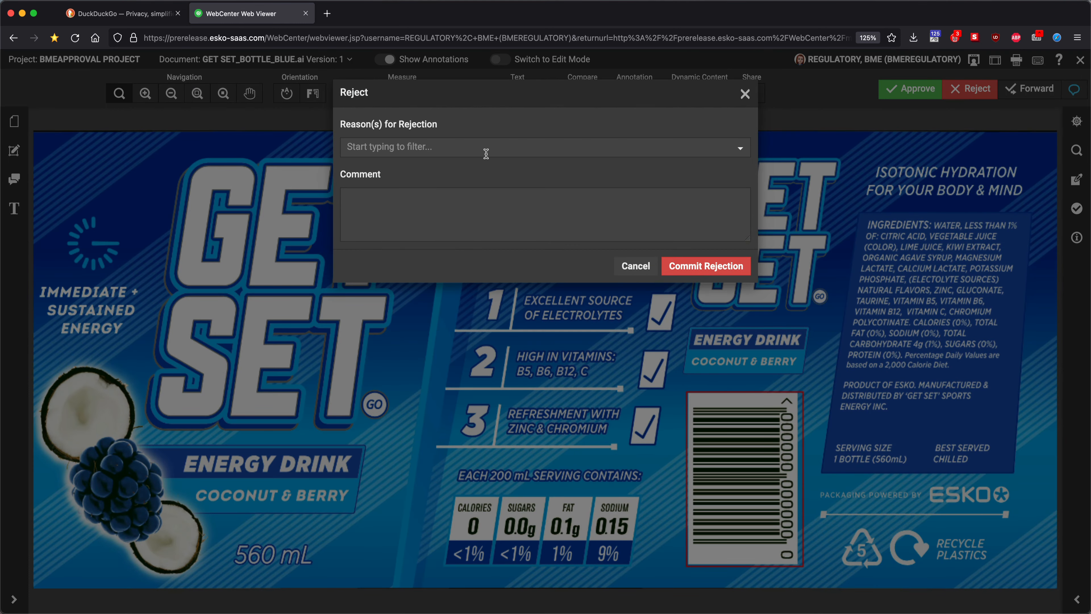
left_click(635, 266)
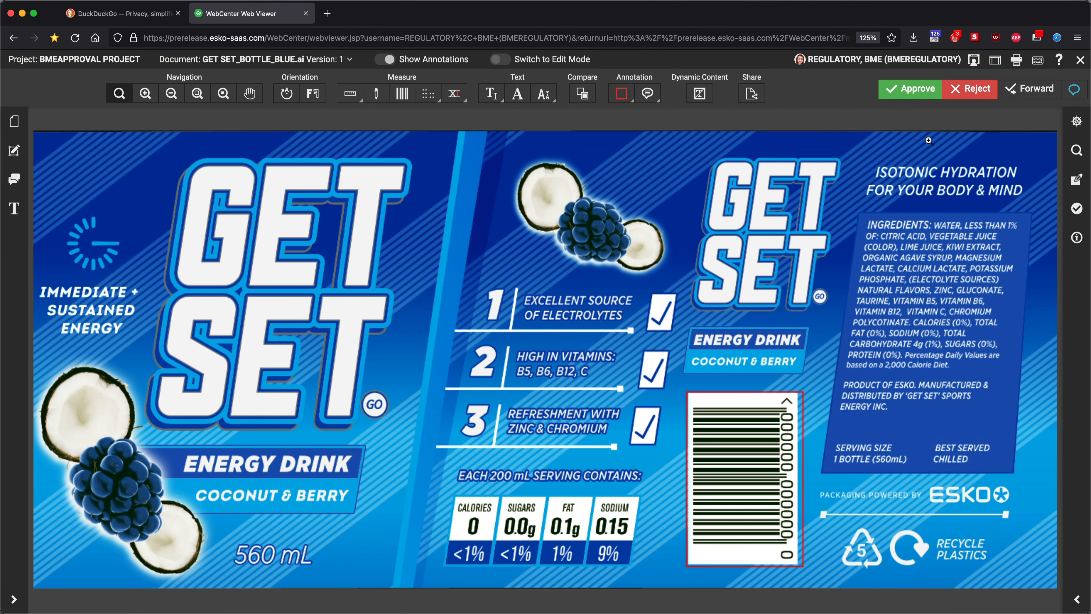
left_click(919, 91)
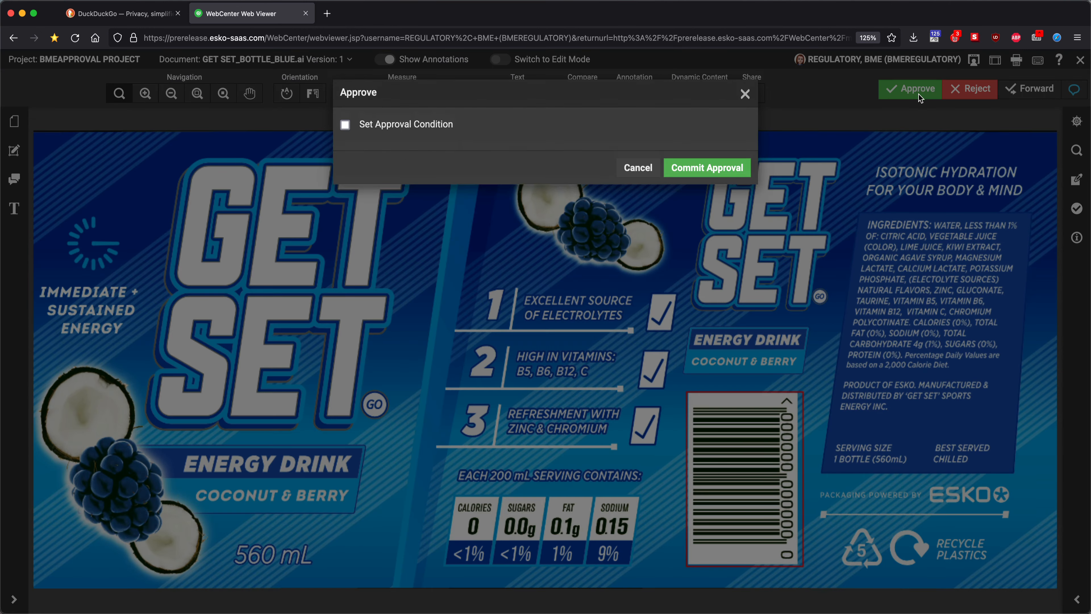
left_click(370, 126)
left_click(395, 166)
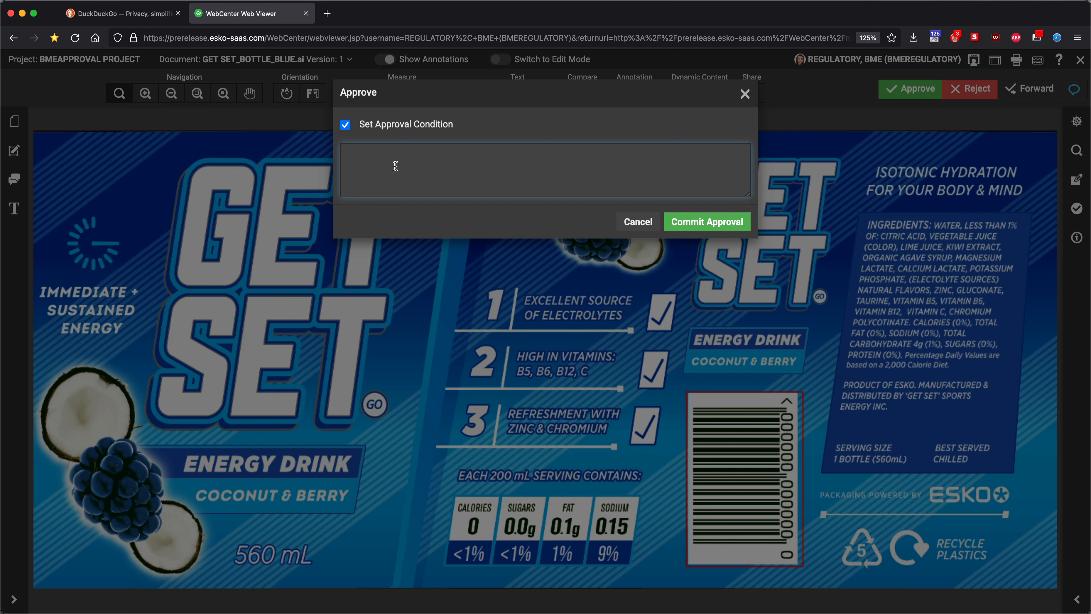
type("approved after updating barcode!")
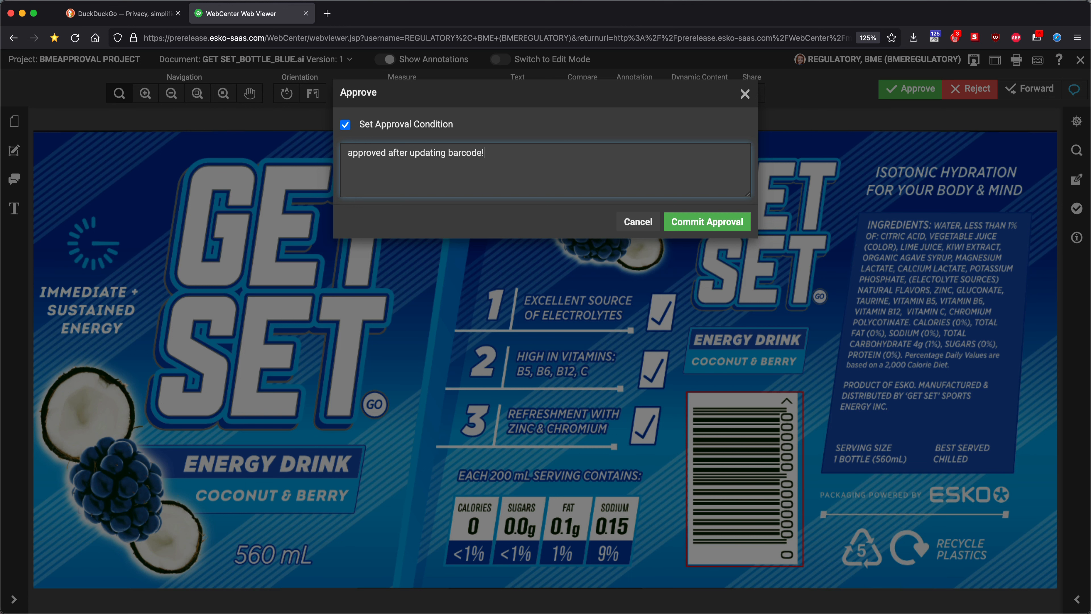
left_click(689, 220)
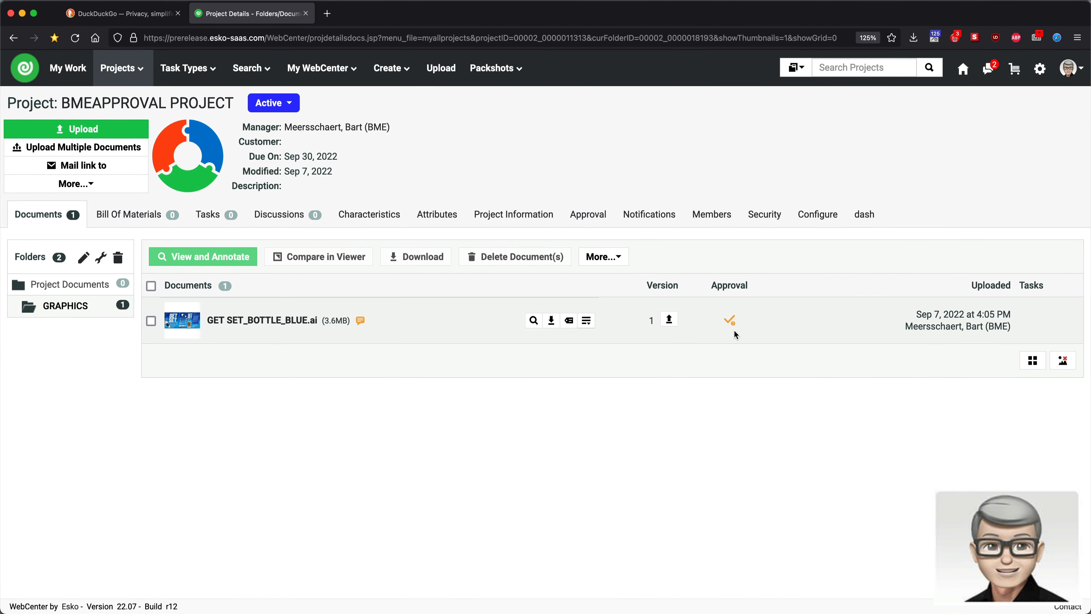
As the project manager, review the regulatory approver's barcode annotation in the document details and in the viewer.
left_click(360, 322)
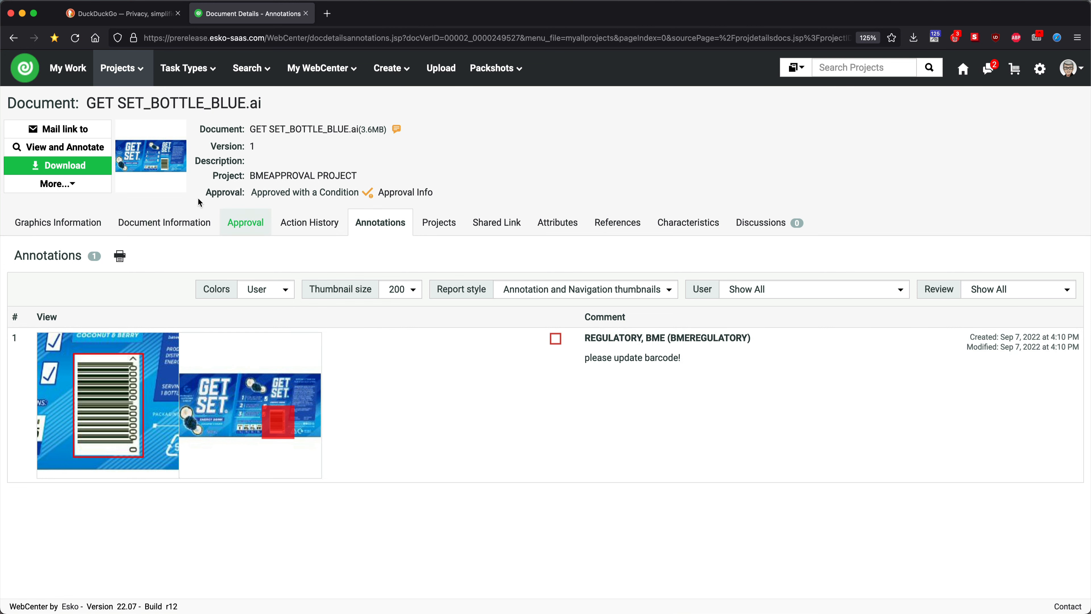
left_click(154, 159)
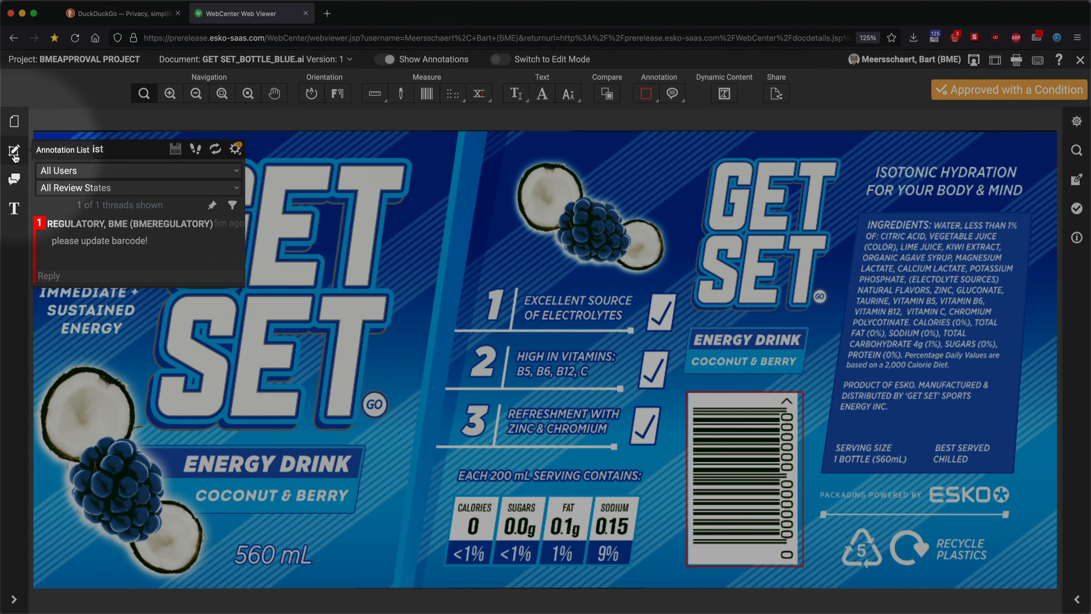
mouse_move(112, 244)
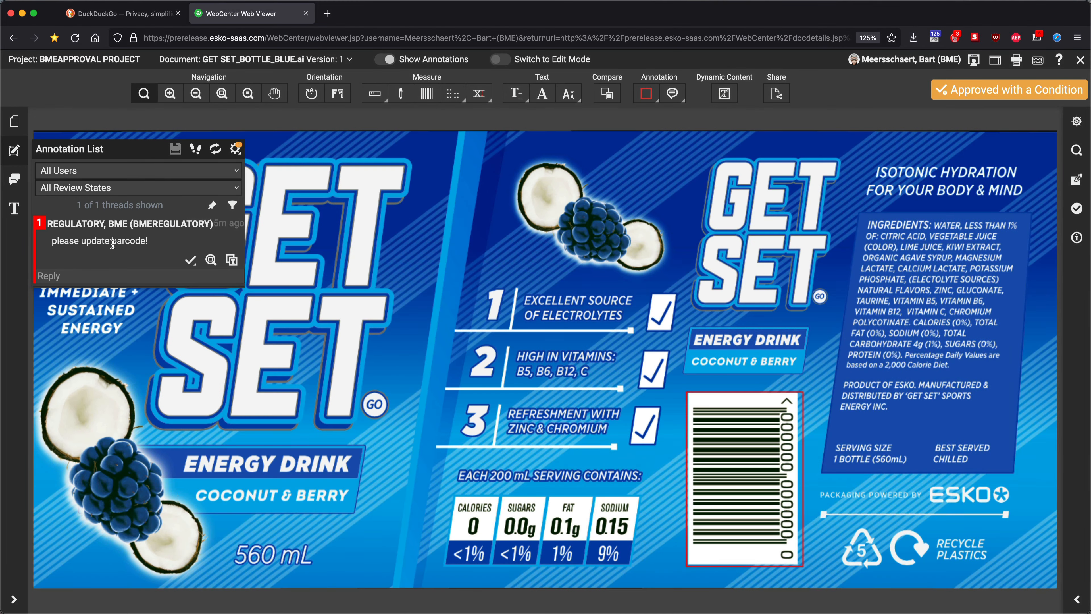
left_click(112, 244)
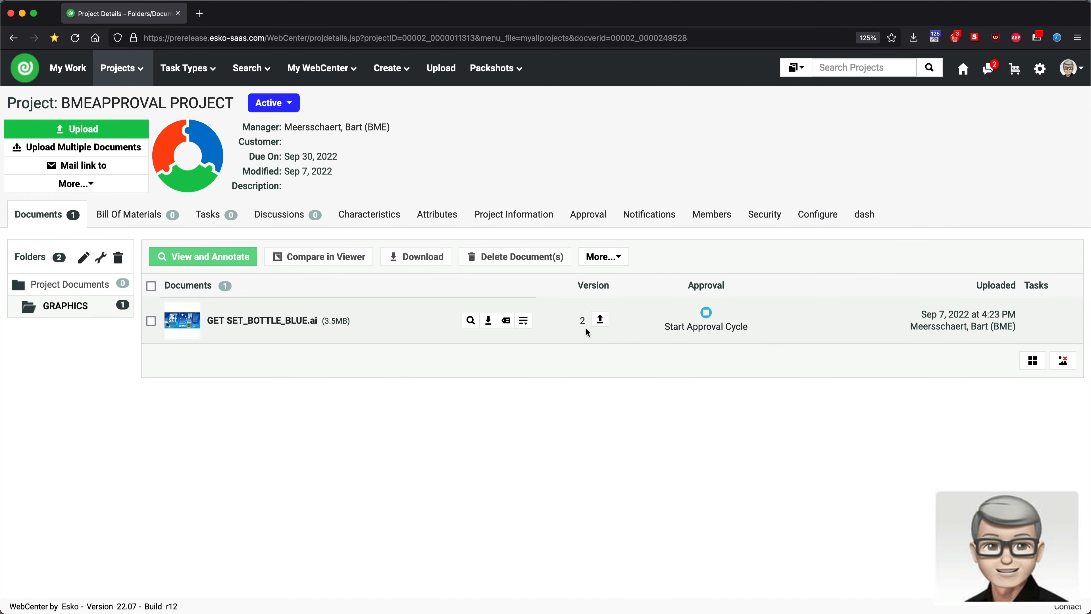
Open version 2 of GET SET_BOTTLE_BLUE.ai in the viewer and compare it with version 1 in blinking and difference modes.
left_click(284, 321)
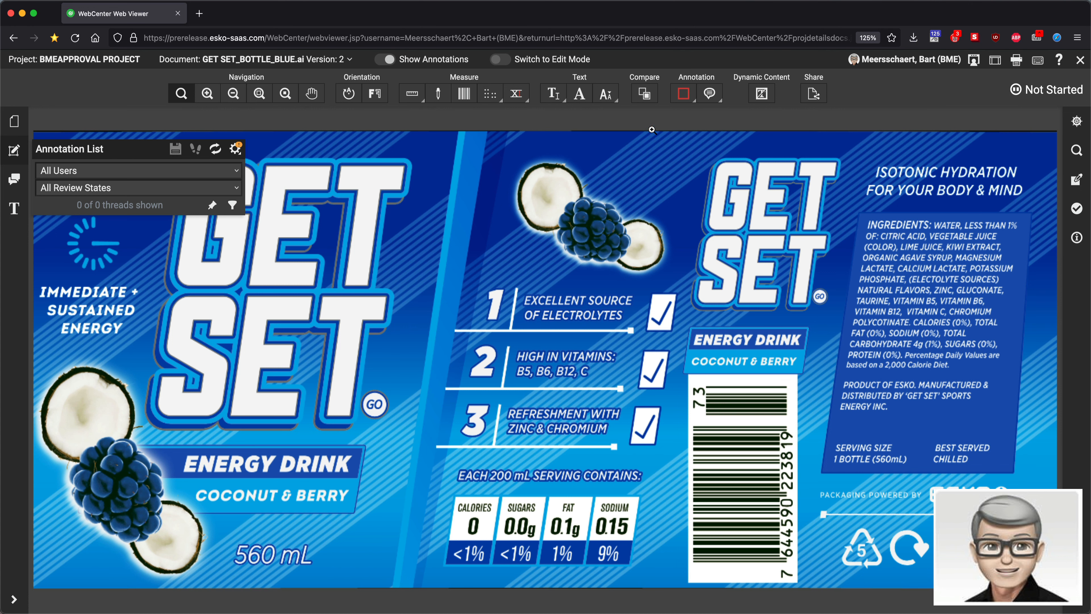
left_click(645, 96)
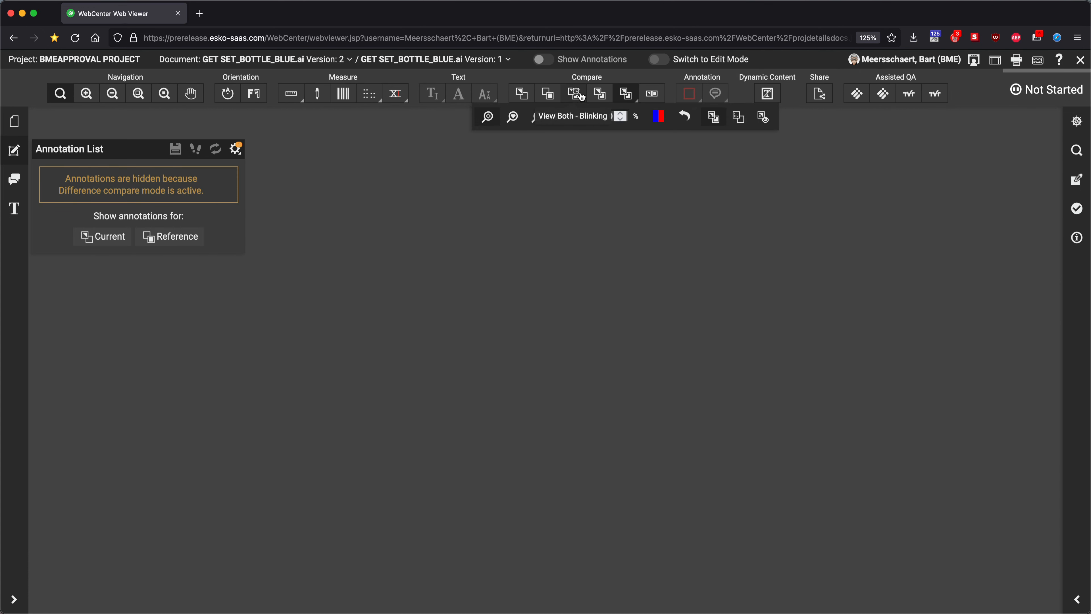
left_click(582, 97)
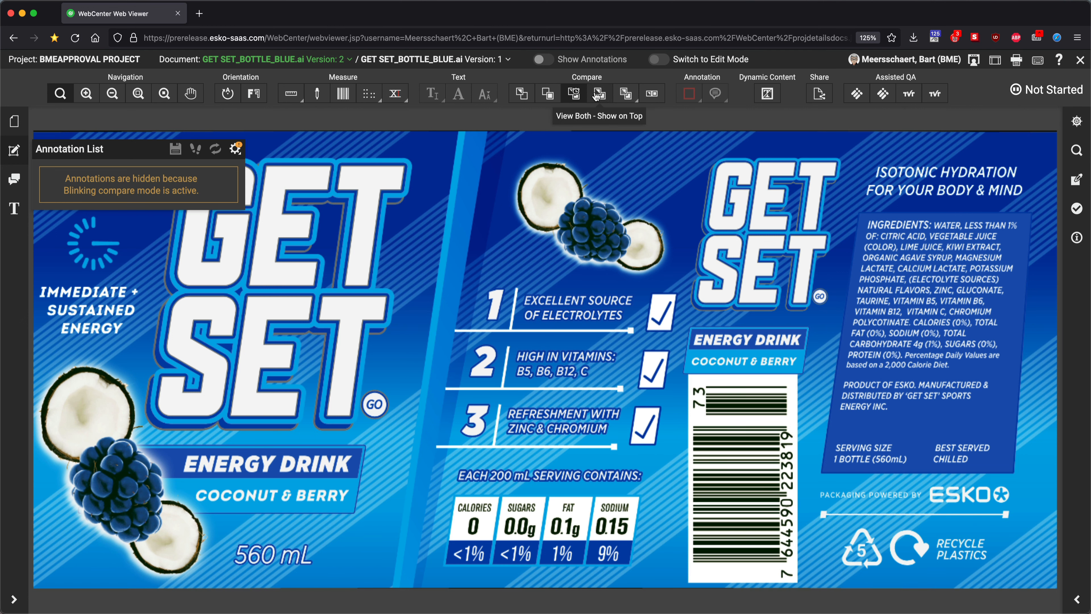
left_click(627, 95)
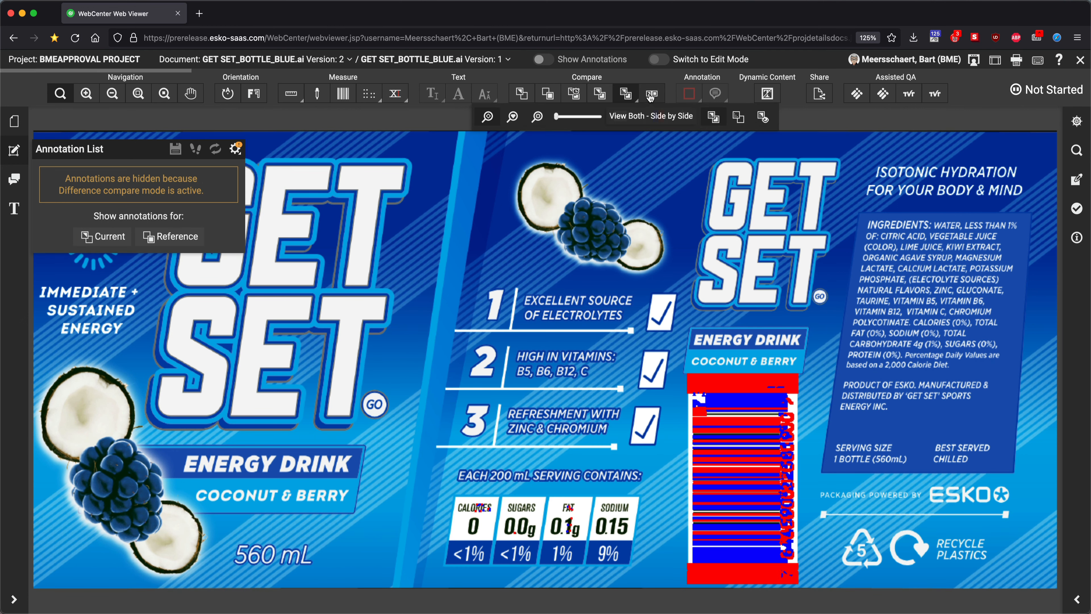
Compare the barcodes of both versions close up in side-by-side mode, with the annotation list hidden.
left_click(652, 94)
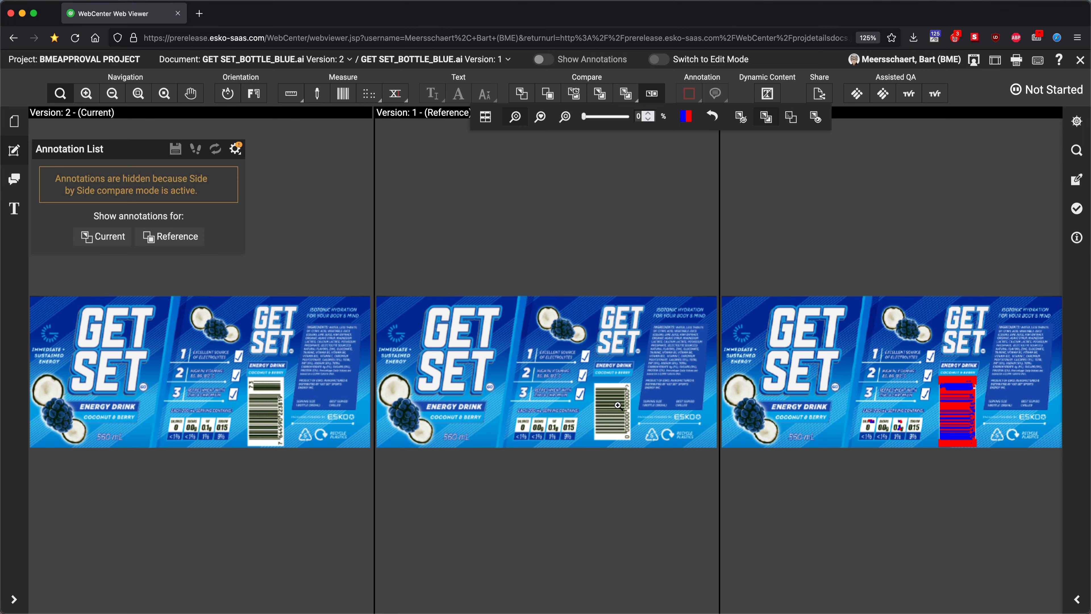
scroll(617, 405, "up", 5)
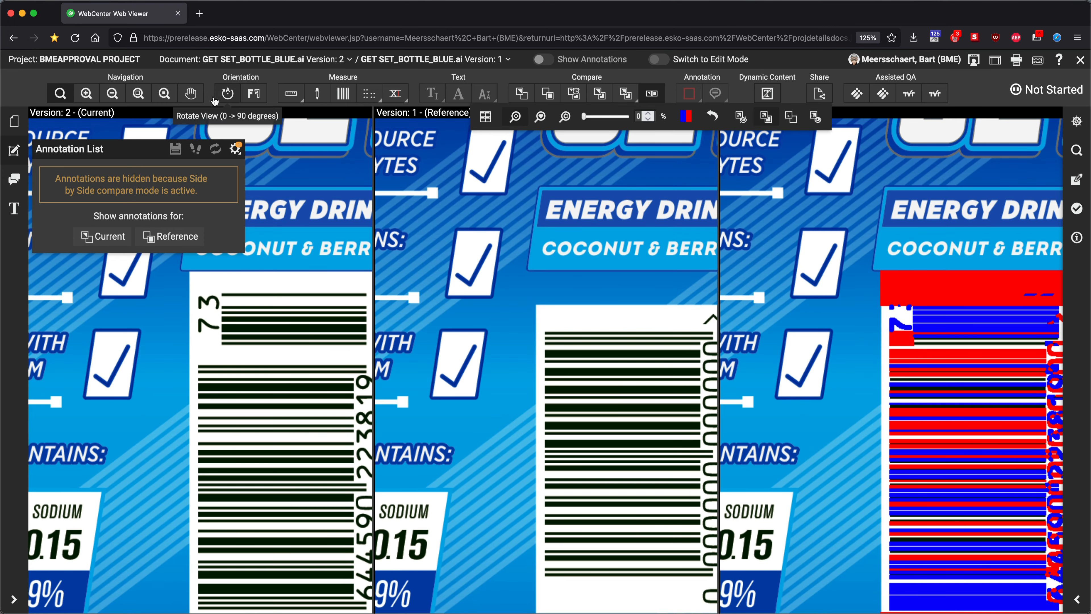
left_click(191, 93)
left_click_drag(475, 242, 398, 193)
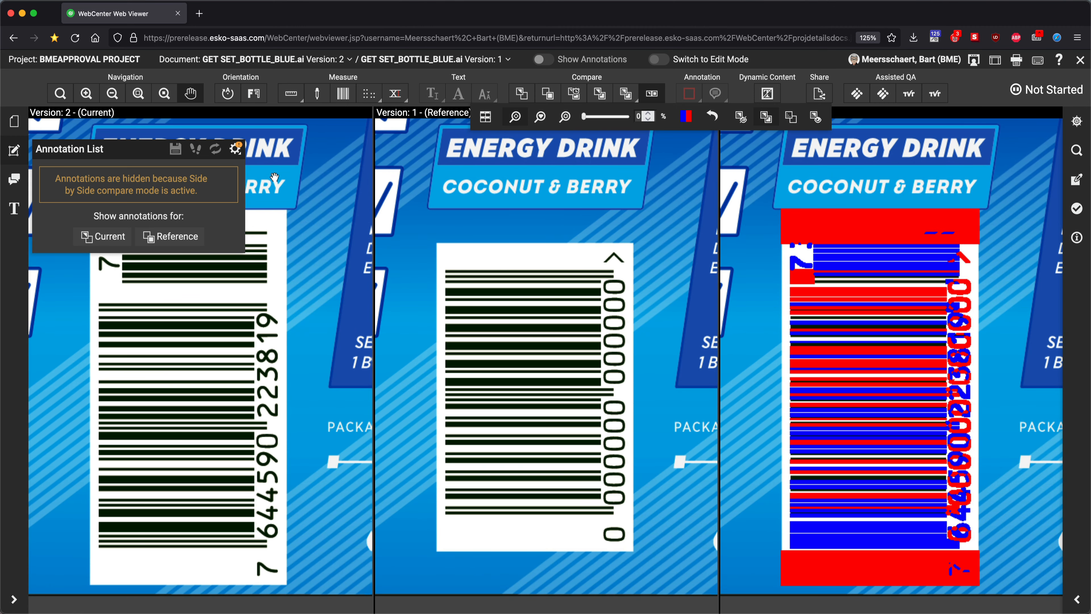
left_click(14, 151)
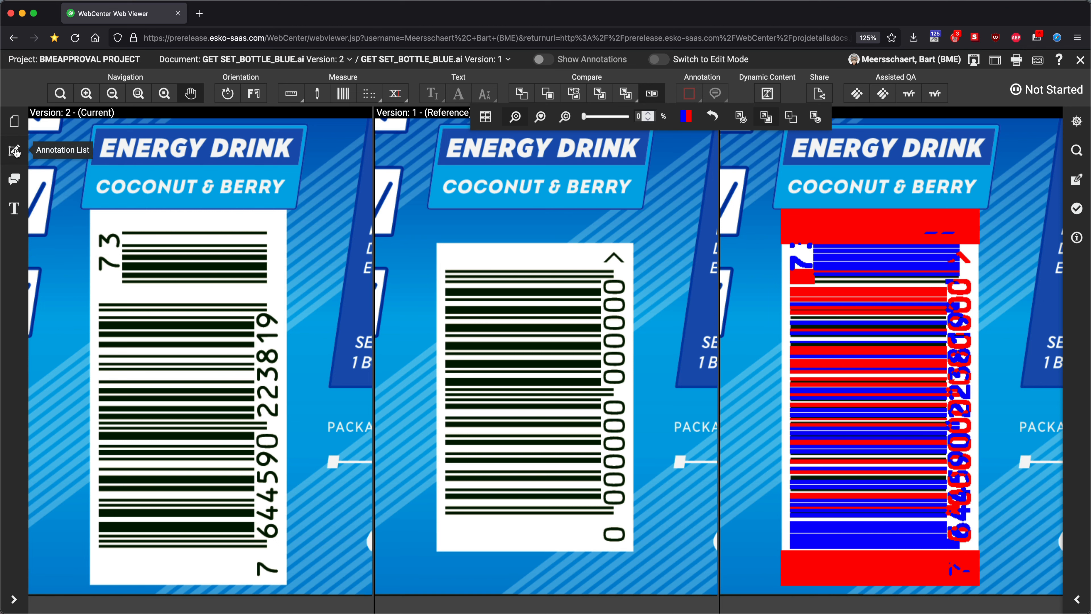